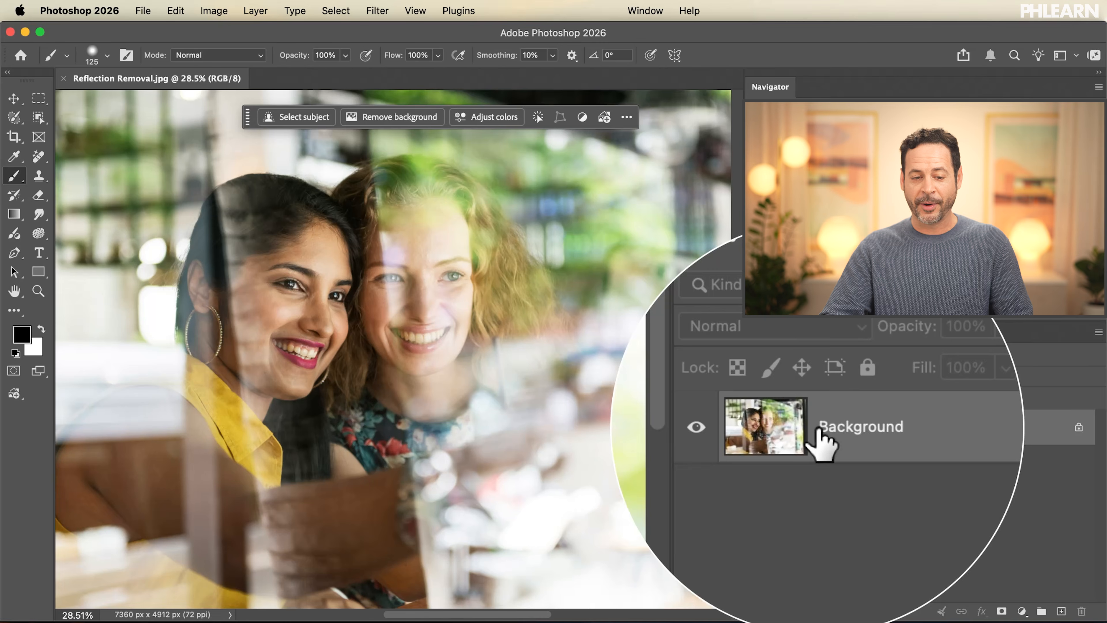
# Run Reflection Removal on the photo at Best quality, with a separate reflection layer created.
pyautogui.click(175, 10)
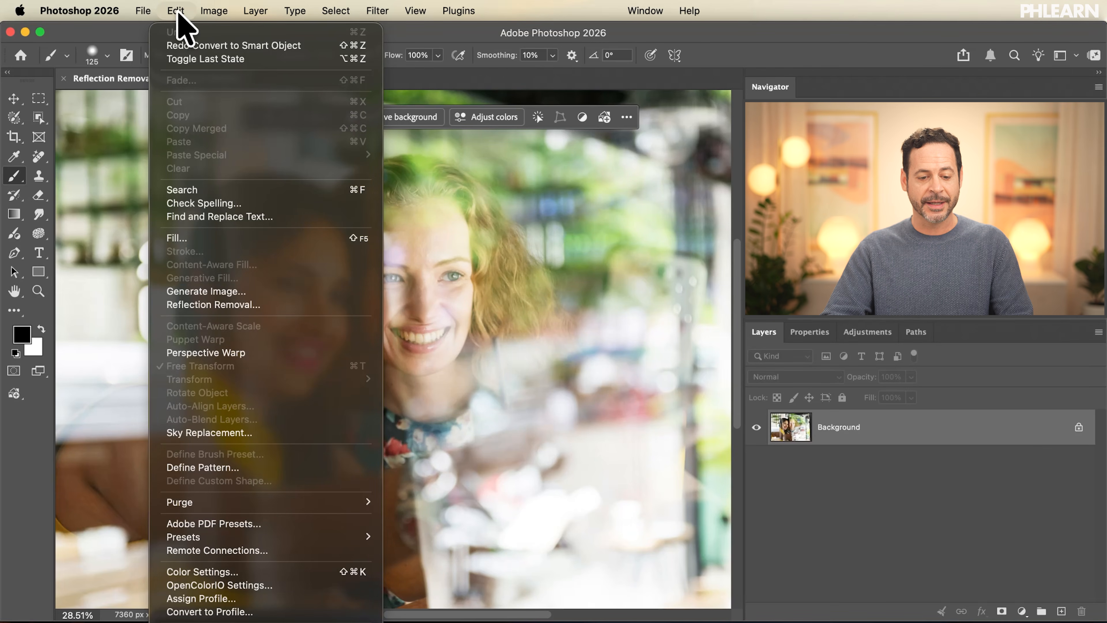
pyautogui.click(227, 307)
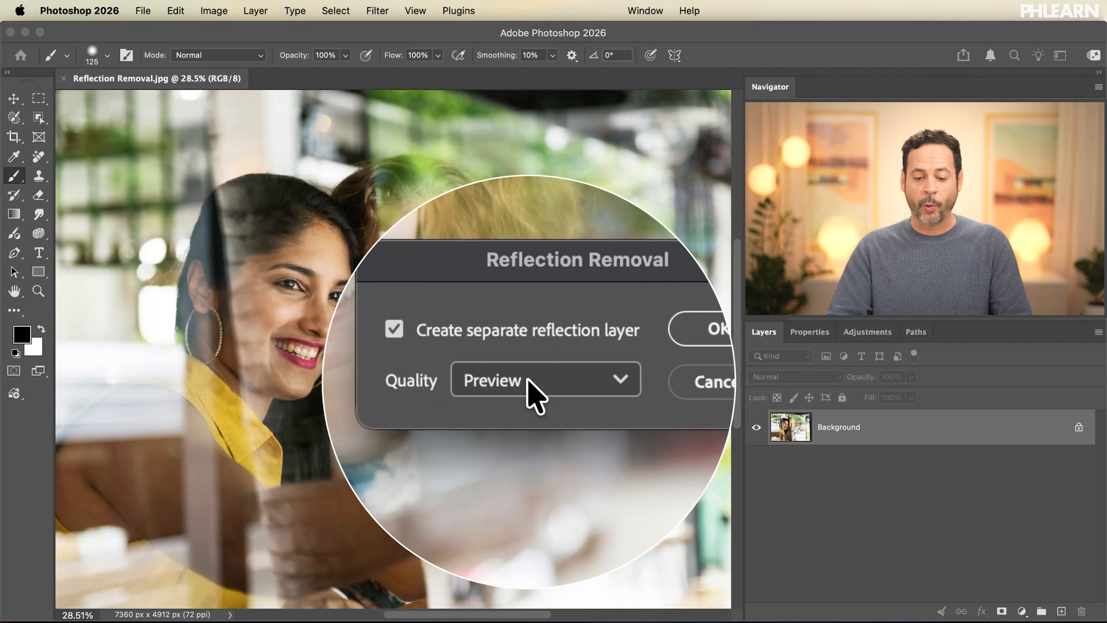
pyautogui.click(531, 396)
pyautogui.click(529, 438)
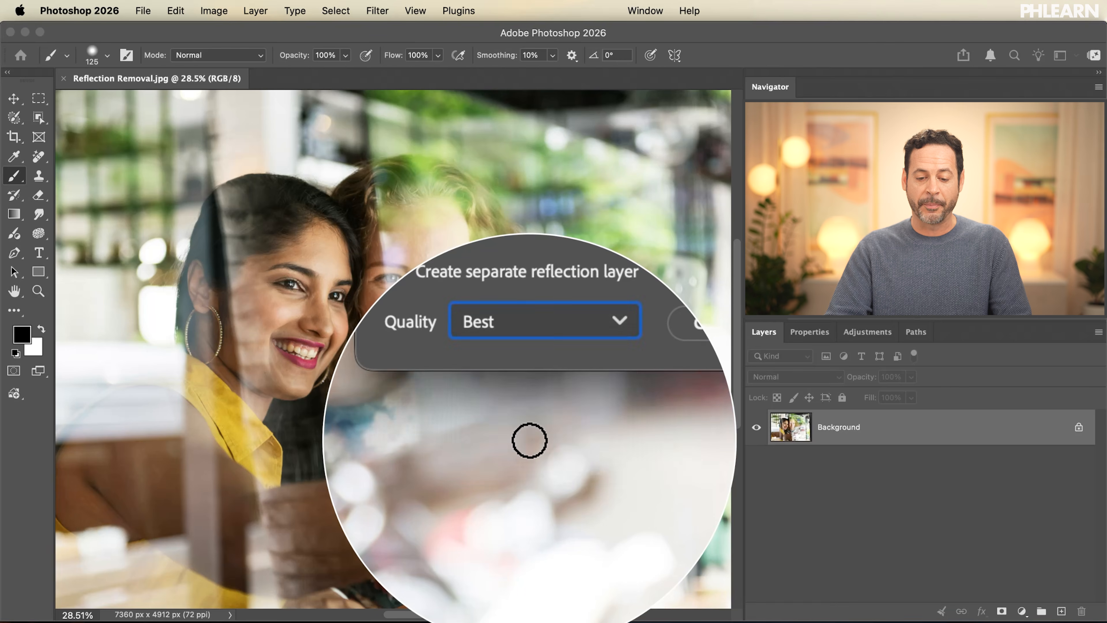
pyautogui.click(622, 358)
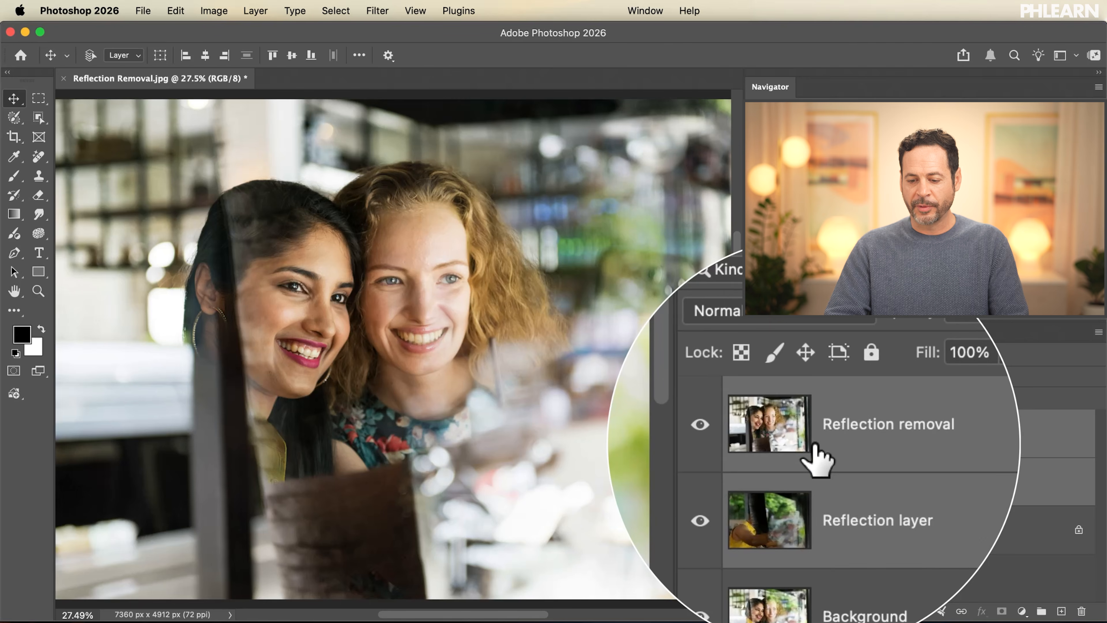
# Hide the Reflection removal layer to inspect the extracted reflection, and hide the Reflection layer too.
pyautogui.click(756, 433)
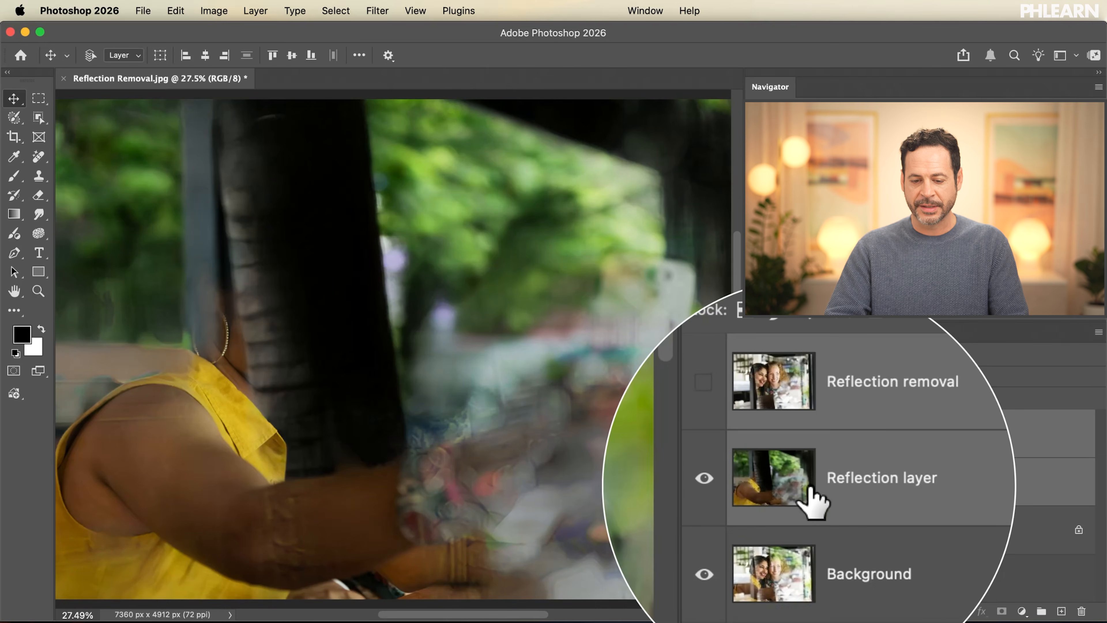
pyautogui.press('super+minus')
pyautogui.press('super+minus')
pyautogui.click(758, 481)
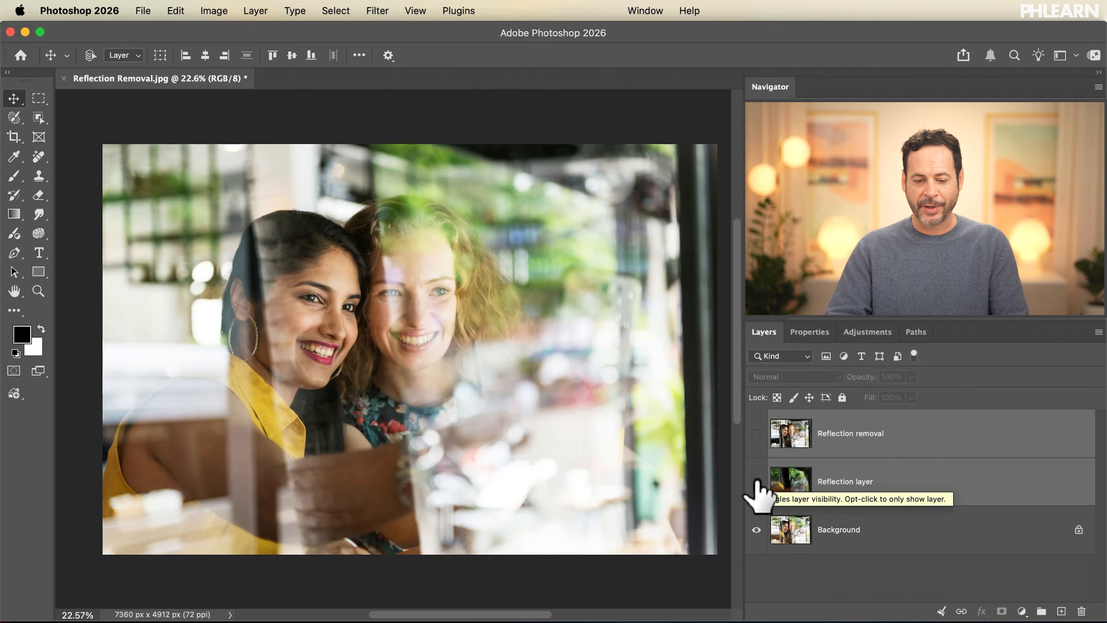
pyautogui.click(757, 482)
pyautogui.click(756, 481)
pyautogui.click(757, 482)
pyautogui.click(757, 482)
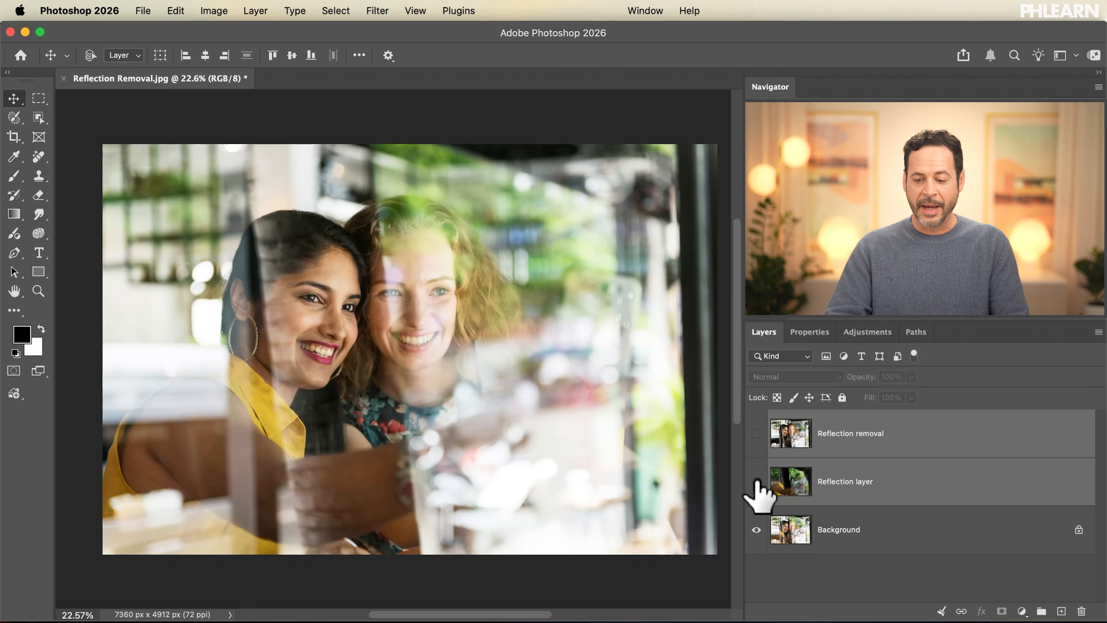
# Compare the whole photo with and without the Reflection removal layer.
pyautogui.click(757, 433)
pyautogui.click(756, 433)
pyautogui.click(756, 433)
pyautogui.click(756, 433)
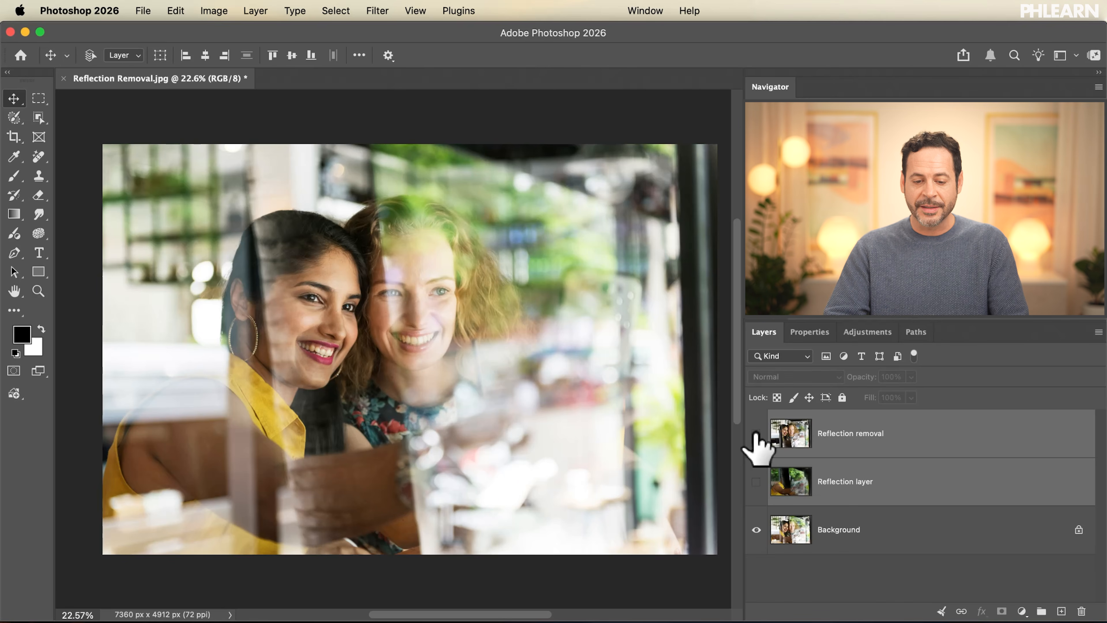
pyautogui.click(756, 433)
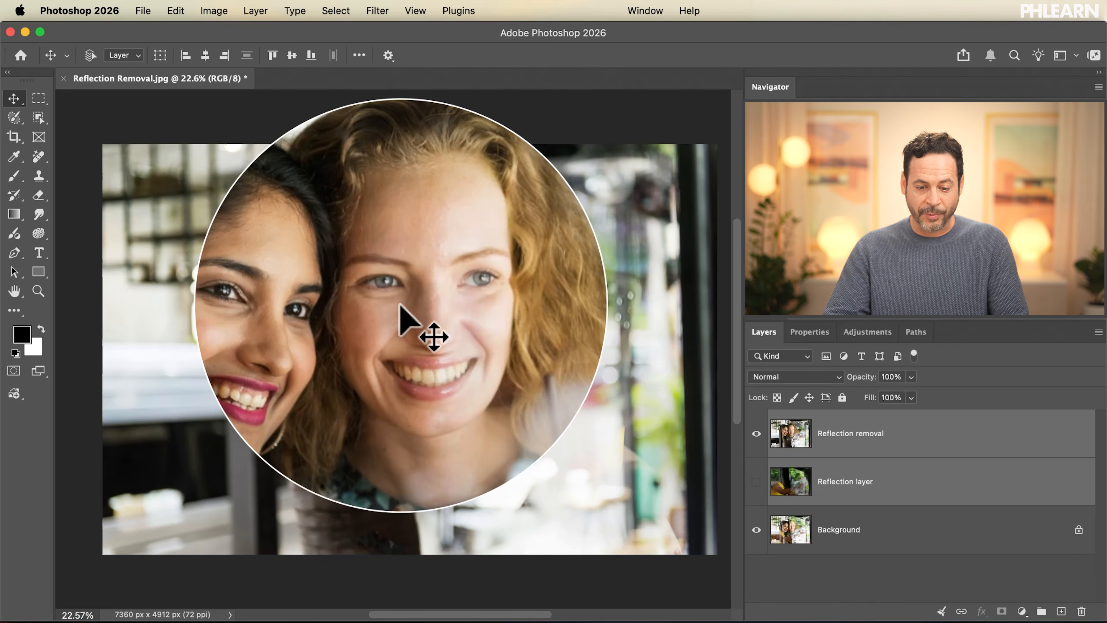
pyautogui.click(756, 433)
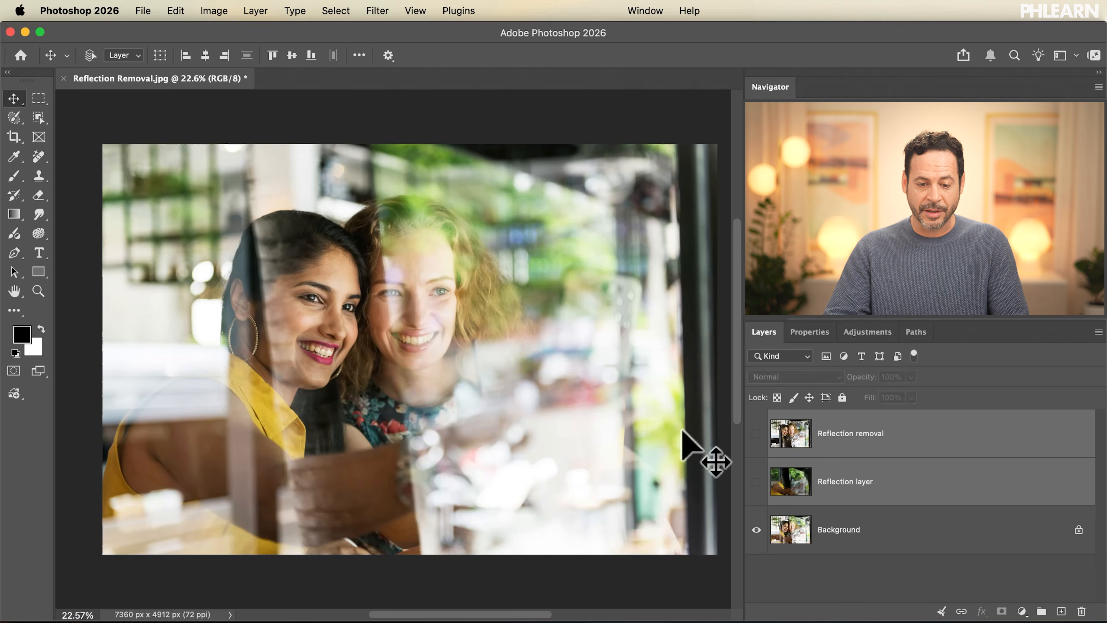
# Compare the two women's faces up close with and without the Reflection removal layer.
pyautogui.scroll(5, 457, 322)
pyautogui.scroll(2, 457, 309)
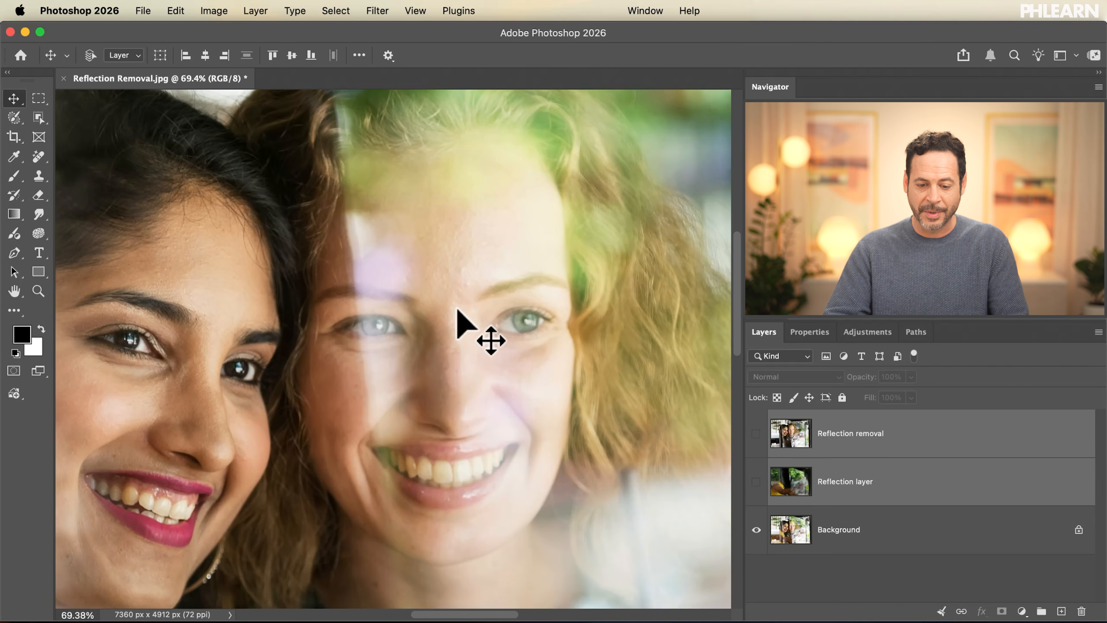
pyautogui.click(756, 433)
pyautogui.click(756, 433)
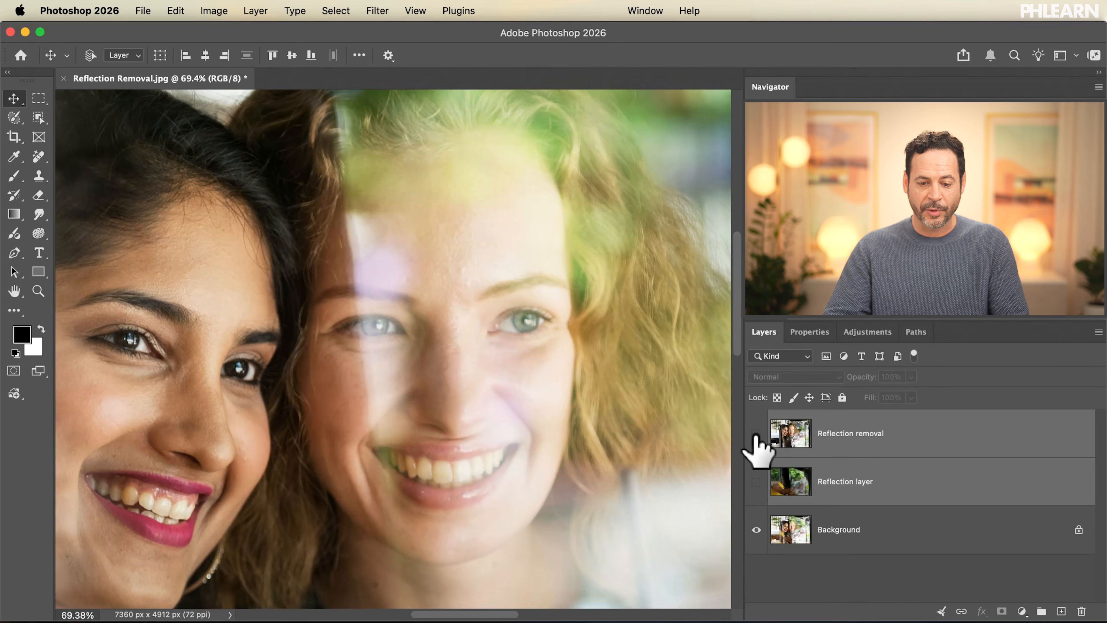
pyautogui.click(757, 433)
pyautogui.click(756, 433)
pyautogui.click(756, 432)
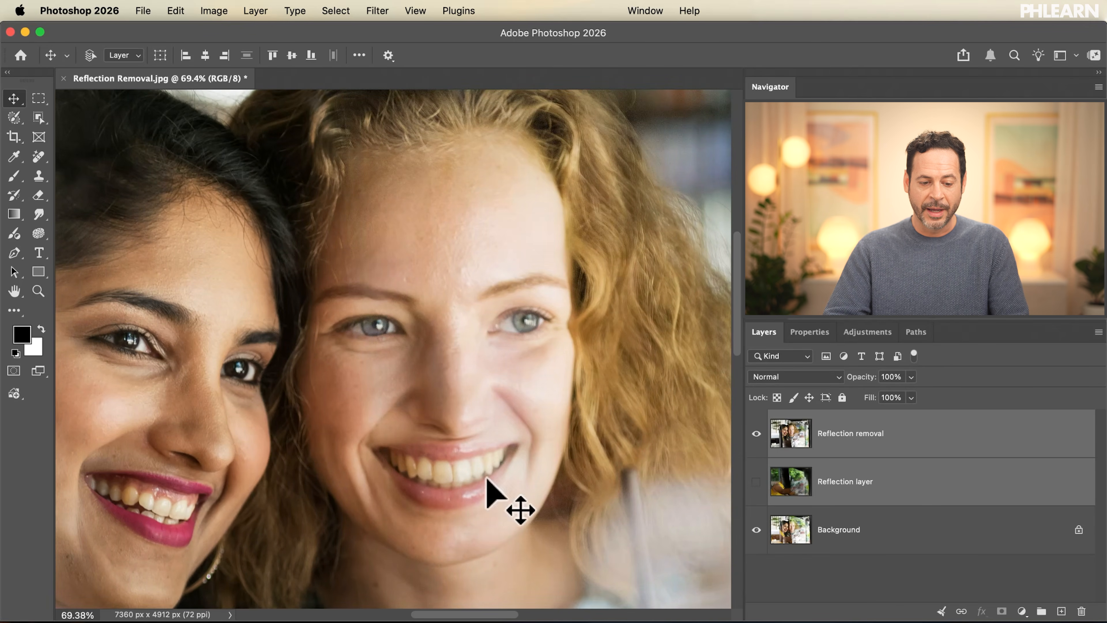
pyautogui.hscroll(-5, 393, 479)
pyautogui.click(755, 433)
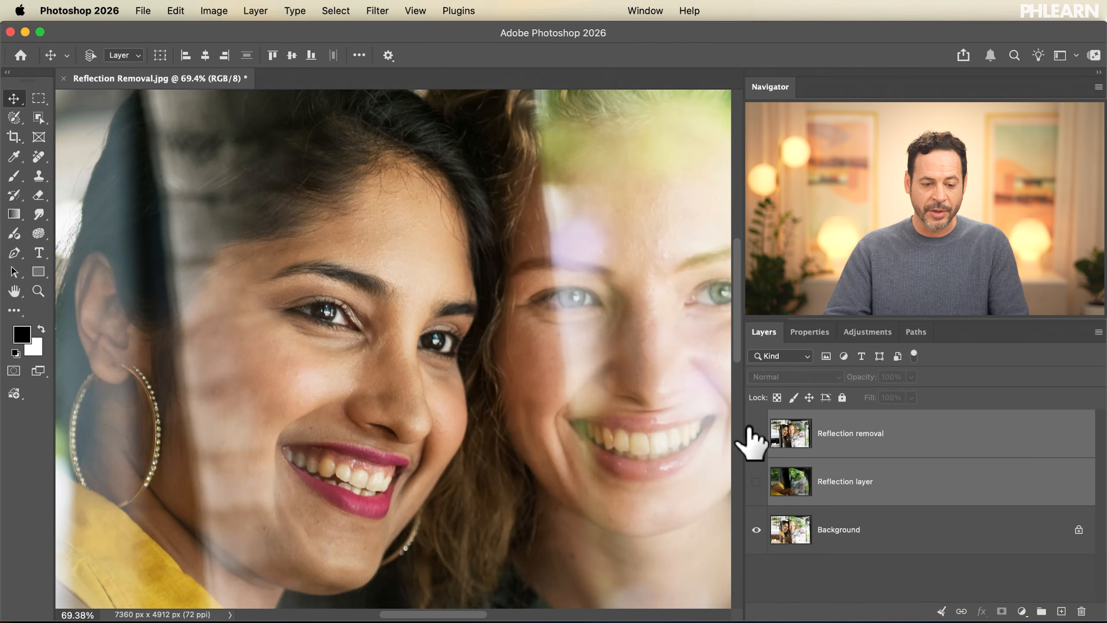
# Examine how the Reflection removal layer changes the arm and yellow clothing in the lower part of the photo.
pyautogui.scroll(-6, 416, 383)
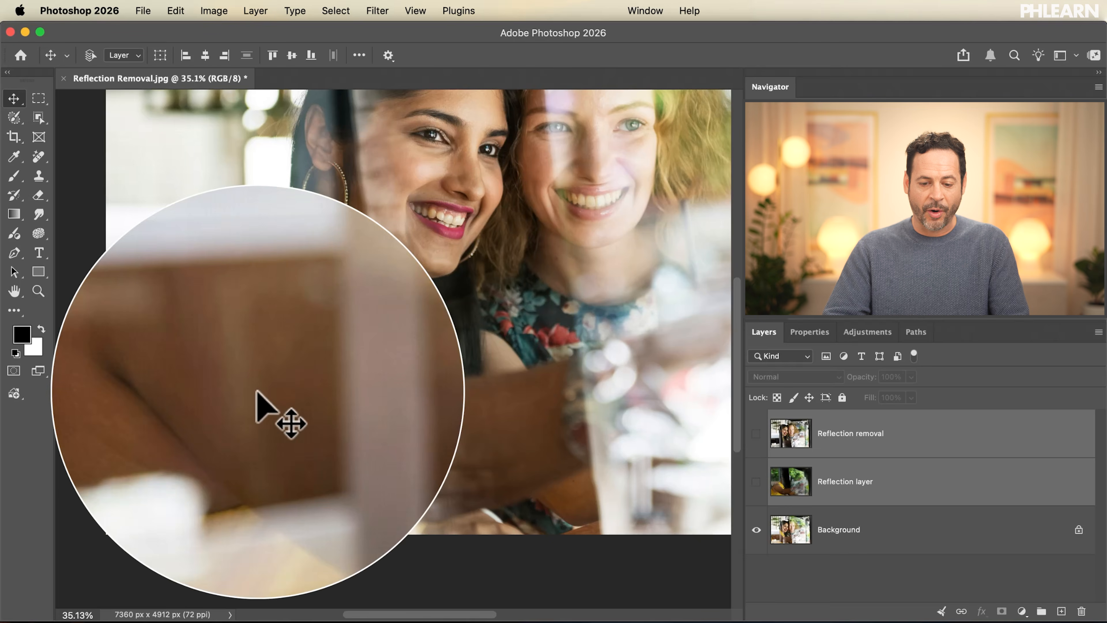
pyautogui.click(756, 433)
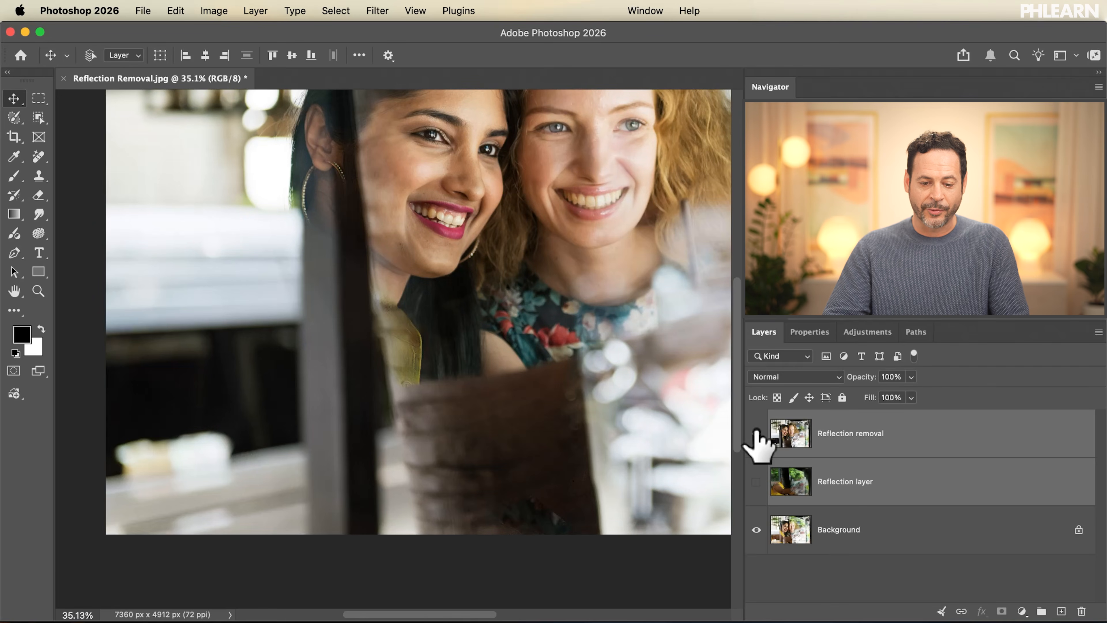
pyautogui.click(755, 433)
pyautogui.click(756, 432)
pyautogui.click(756, 433)
pyautogui.click(756, 432)
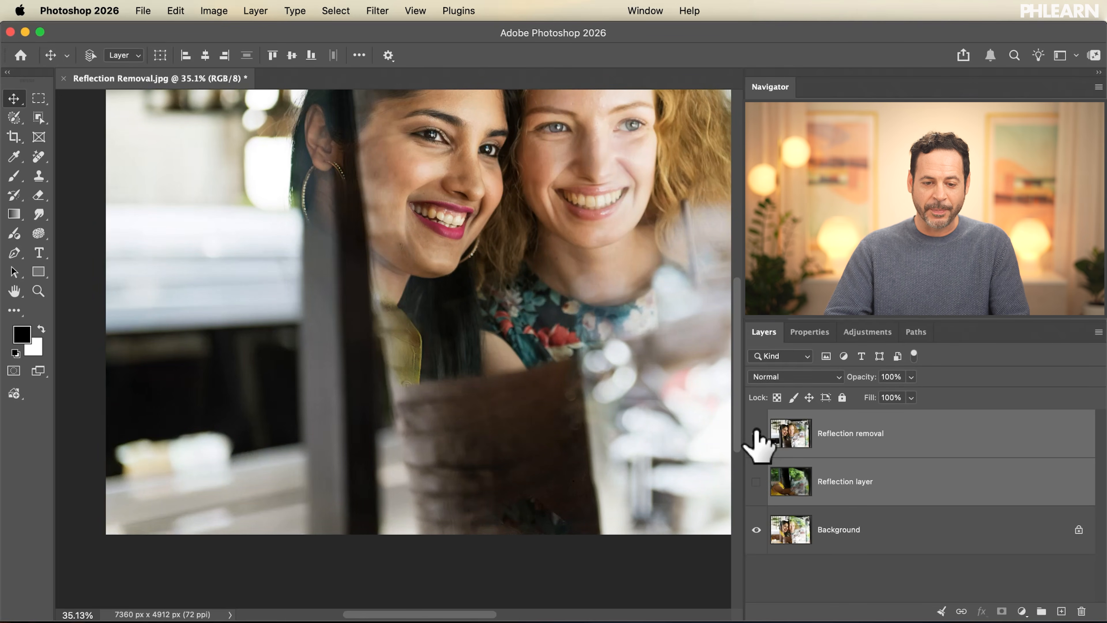
pyautogui.click(756, 433)
pyautogui.scroll(-3, 519, 321)
pyautogui.scroll(3, 519, 322)
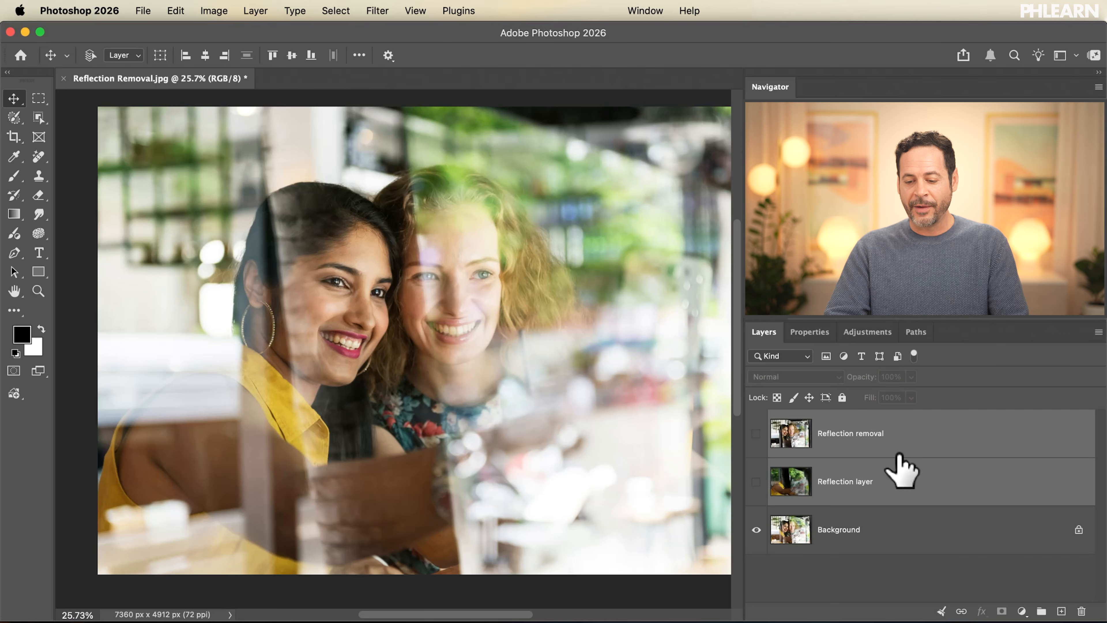
# Select only the Reflection removal layer, compare it with the original and the Reflection layer, and leave it visible.
pyautogui.click(861, 438)
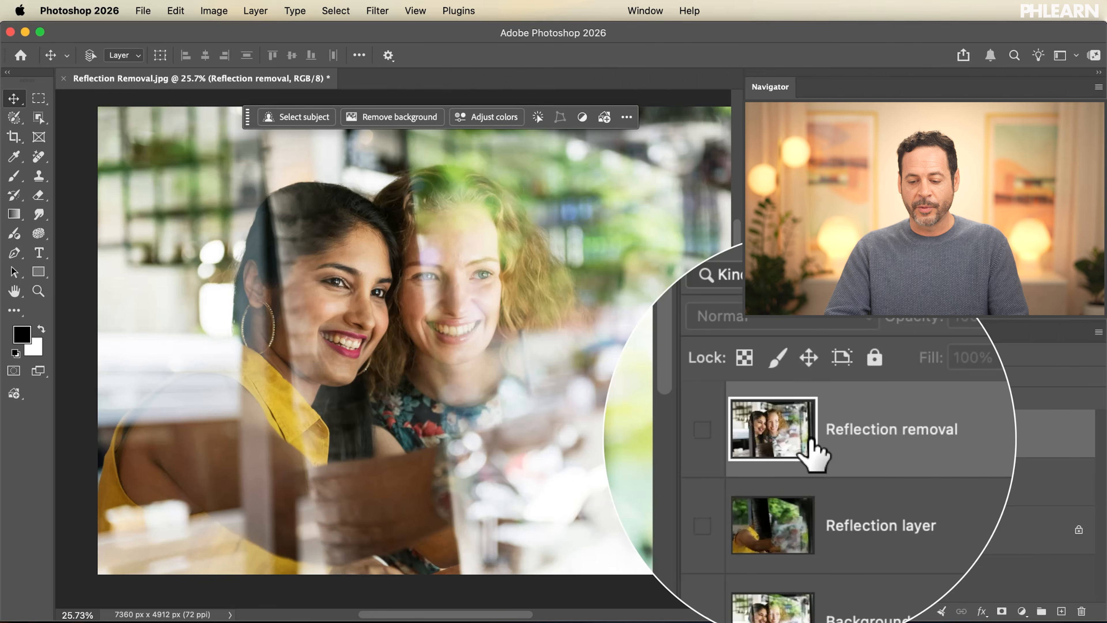
pyautogui.click(756, 481)
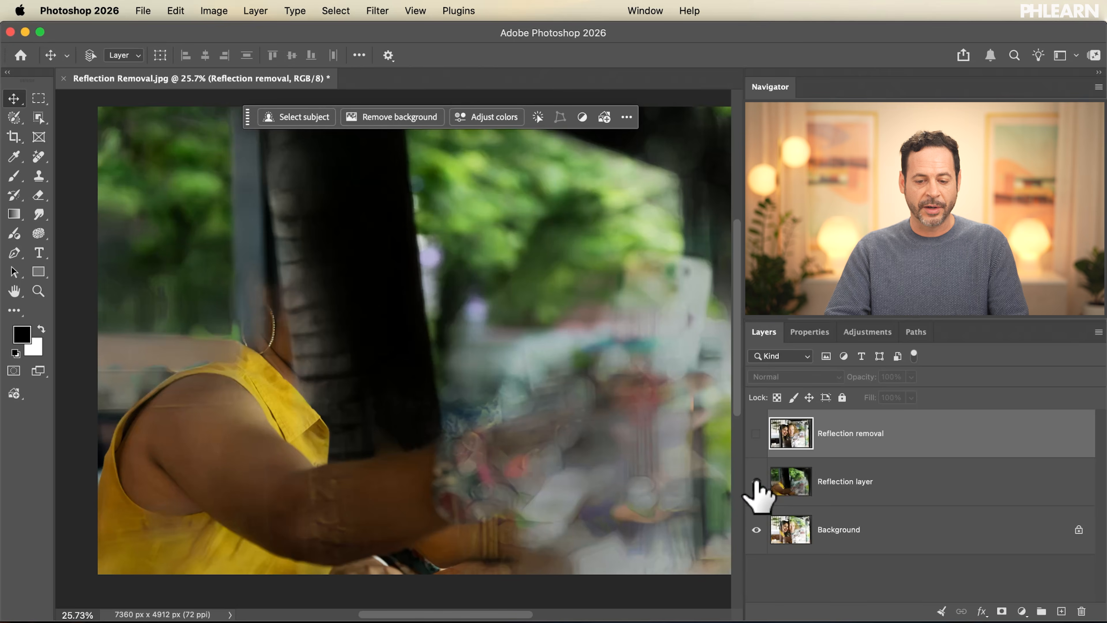
pyautogui.click(756, 481)
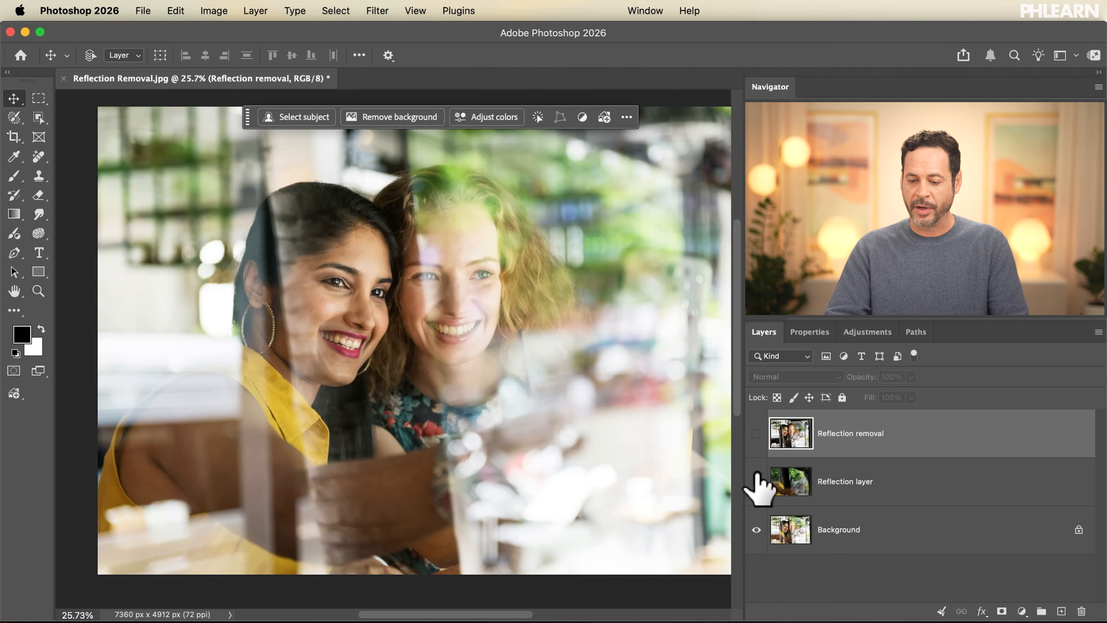
pyautogui.click(756, 433)
pyautogui.click(756, 434)
pyautogui.click(756, 433)
pyautogui.click(756, 434)
pyautogui.click(756, 433)
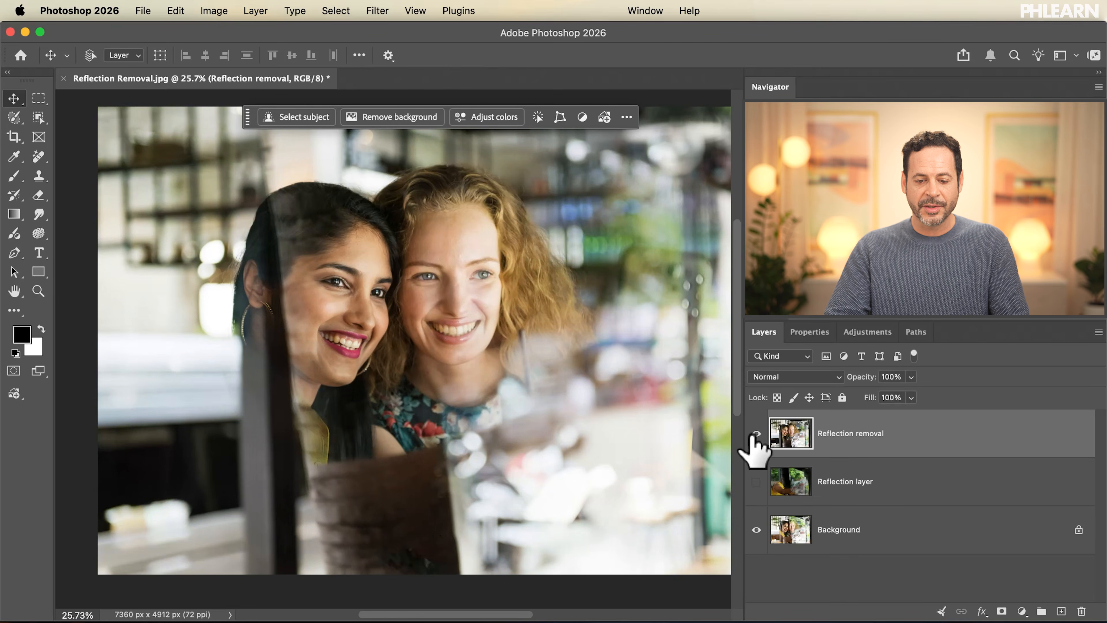
pyautogui.click(756, 433)
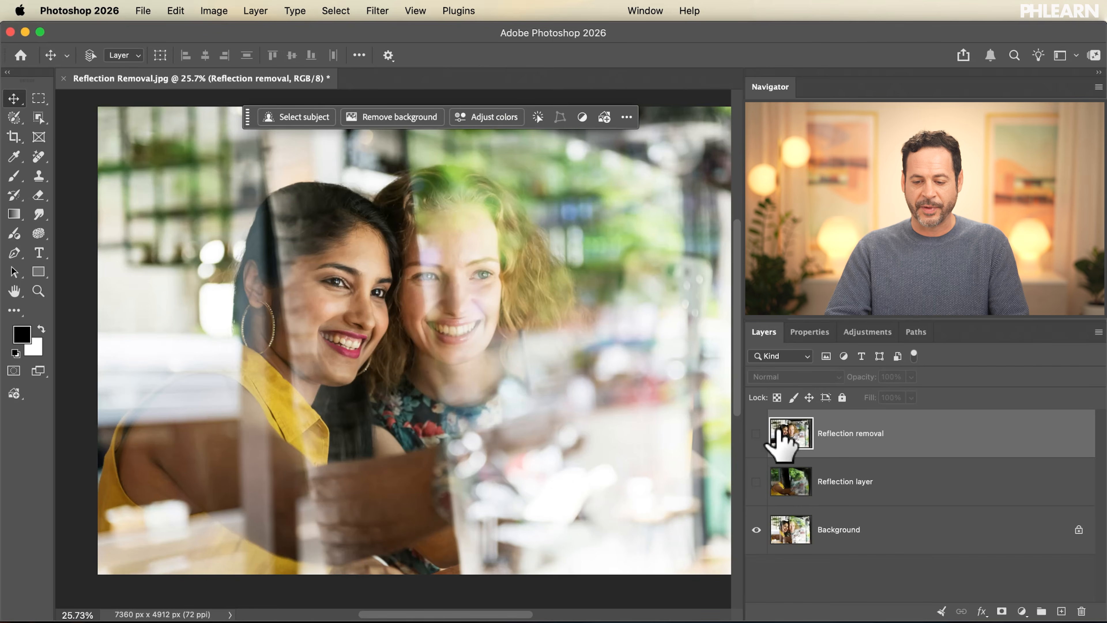
pyautogui.click(756, 434)
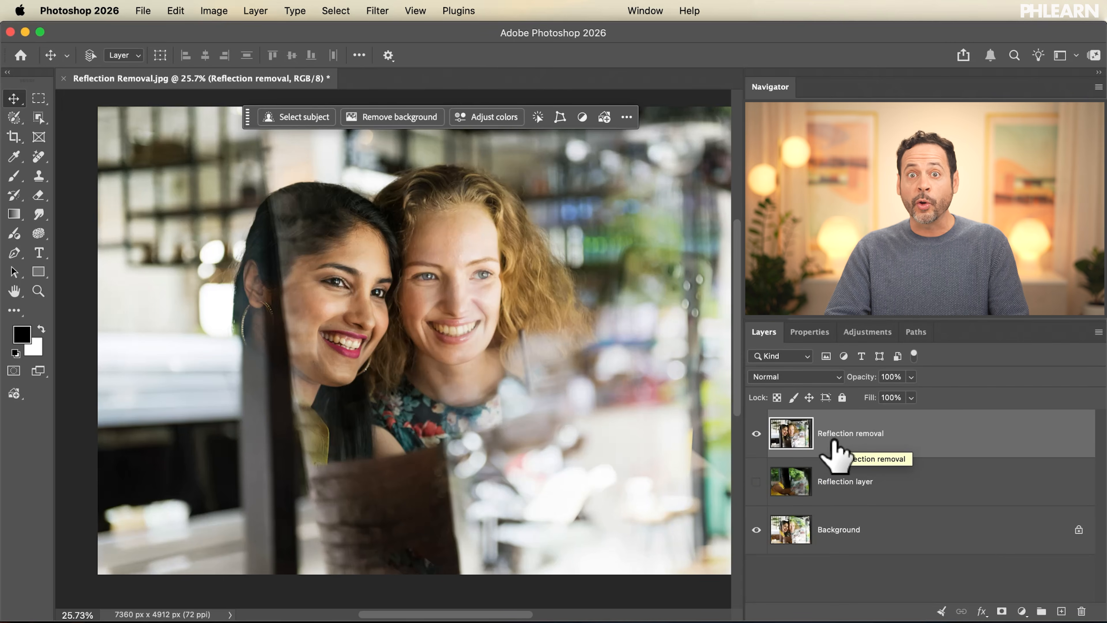
# Add a black mask to the Reflection removal layer and paint white with a large soft brush over the blonde woman's face and hair.
pyautogui.keyDown('alt'); pyautogui.click(999, 614); pyautogui.keyUp('alt')
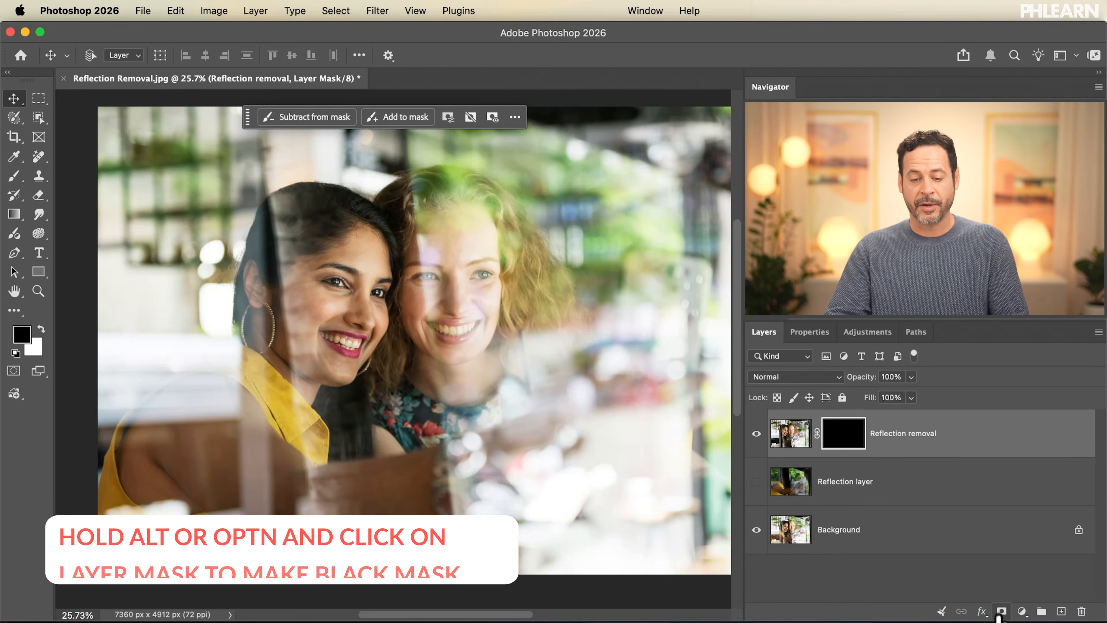
pyautogui.press('b')
pyautogui.press('x')
pyautogui.press(']')
pyautogui.press(']')
pyautogui.press(']')
pyautogui.press(']')
pyautogui.press(']')
pyautogui.press(']')
pyautogui.press(']')
pyautogui.press(']')
pyautogui.press(']')
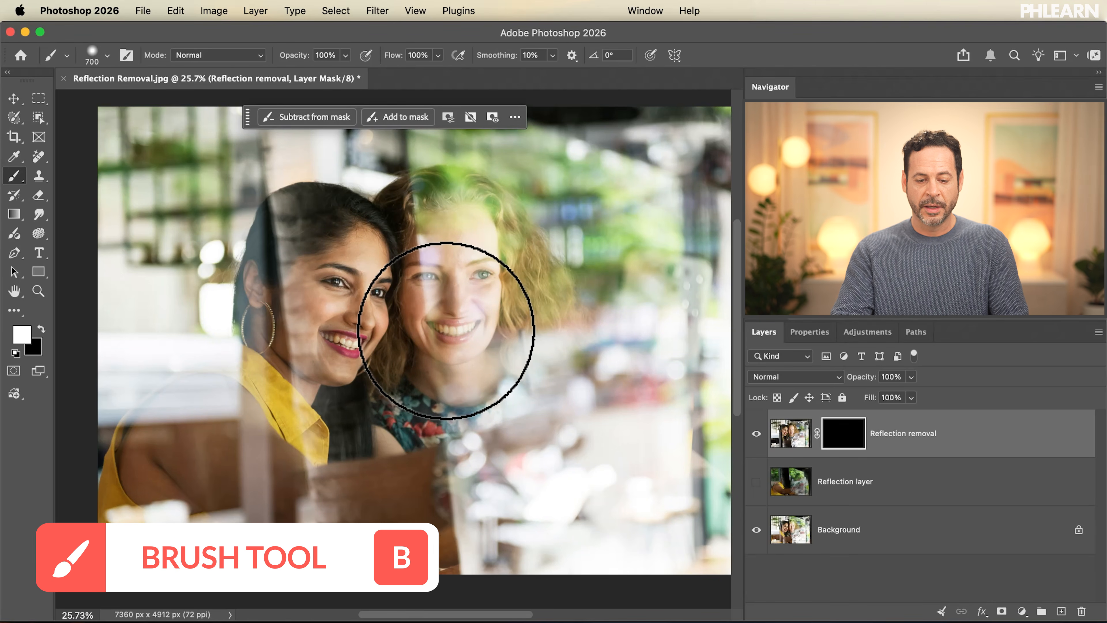
pyautogui.keyDown('ctrl'); pyautogui.keyDown('alt'); pyautogui.moveTo(445, 331); pyautogui.dragTo(569, 207); pyautogui.keyUp('alt'); pyautogui.keyUp('ctrl')
pyautogui.moveTo(502, 233)
pyautogui.mouseDown()
pyautogui.moveTo(478, 252)
pyautogui.moveTo(451, 305)
pyautogui.moveTo(454, 200)
pyautogui.moveTo(467, 346)
pyautogui.moveTo(491, 418)
pyautogui.moveTo(578, 317)
pyautogui.moveTo(504, 247)
pyautogui.moveTo(483, 329)
pyautogui.moveTo(458, 325)
pyautogui.moveTo(458, 353)
pyautogui.mouseUp()
# Compare the photo with and without the masked Reflection removal layer.
pyautogui.click(758, 433)
pyautogui.click(758, 433)
pyautogui.click(758, 434)
pyautogui.click(758, 433)
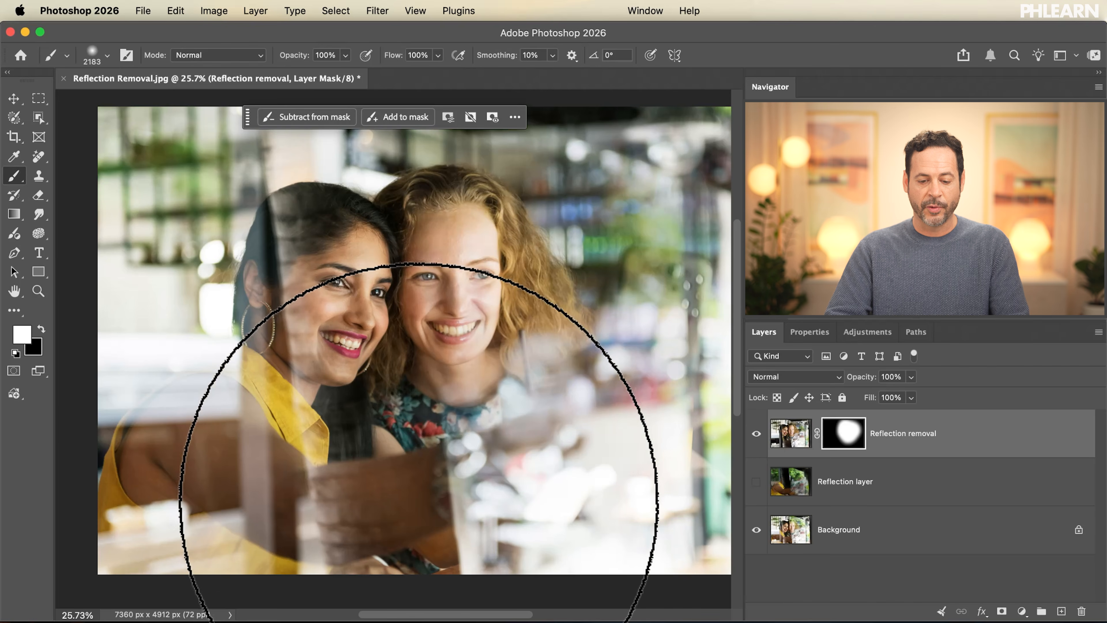
# Paint black on the Reflection removal mask over the lower middle of the photo to bring back the original there.
pyautogui.press('x')
pyautogui.moveTo(419, 505); pyautogui.dragTo(448, 504)
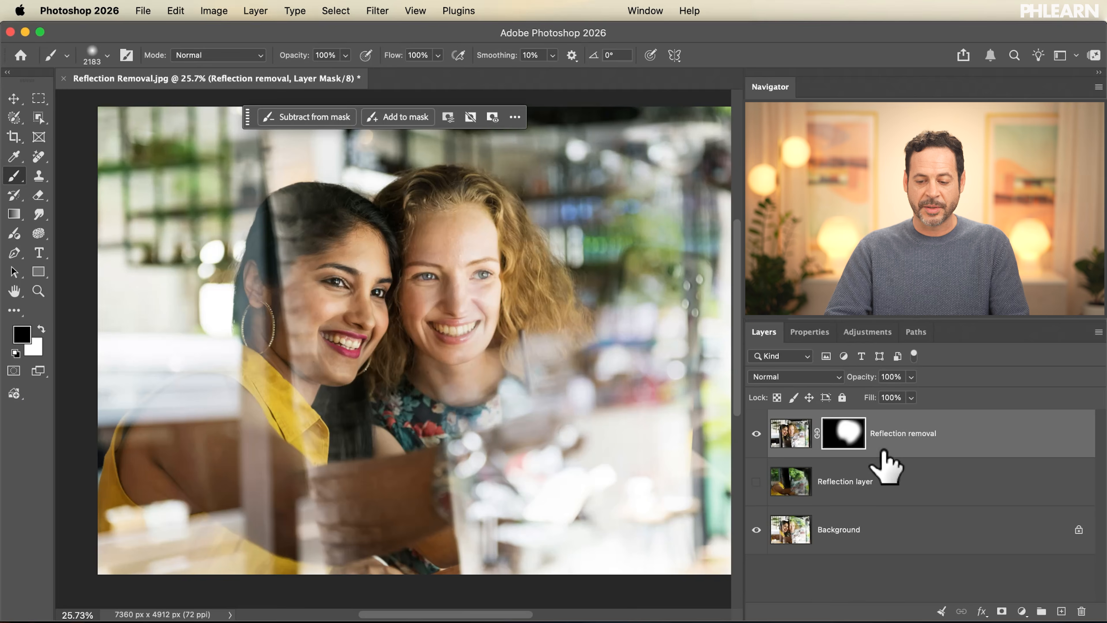
pyautogui.keyDown('shift'); pyautogui.click(841, 441); pyautogui.keyUp('shift')
pyautogui.keyDown('shift'); pyautogui.click(841, 441); pyautogui.keyUp('shift')
pyautogui.keyDown('shift'); pyautogui.click(841, 441); pyautogui.keyUp('shift')
pyautogui.keyDown('shift'); pyautogui.click(841, 441); pyautogui.keyUp('shift')
pyautogui.keyDown('shift'); pyautogui.click(841, 440); pyautogui.keyUp('shift')
pyautogui.keyDown('shift'); pyautogui.click(841, 441); pyautogui.keyUp('shift')
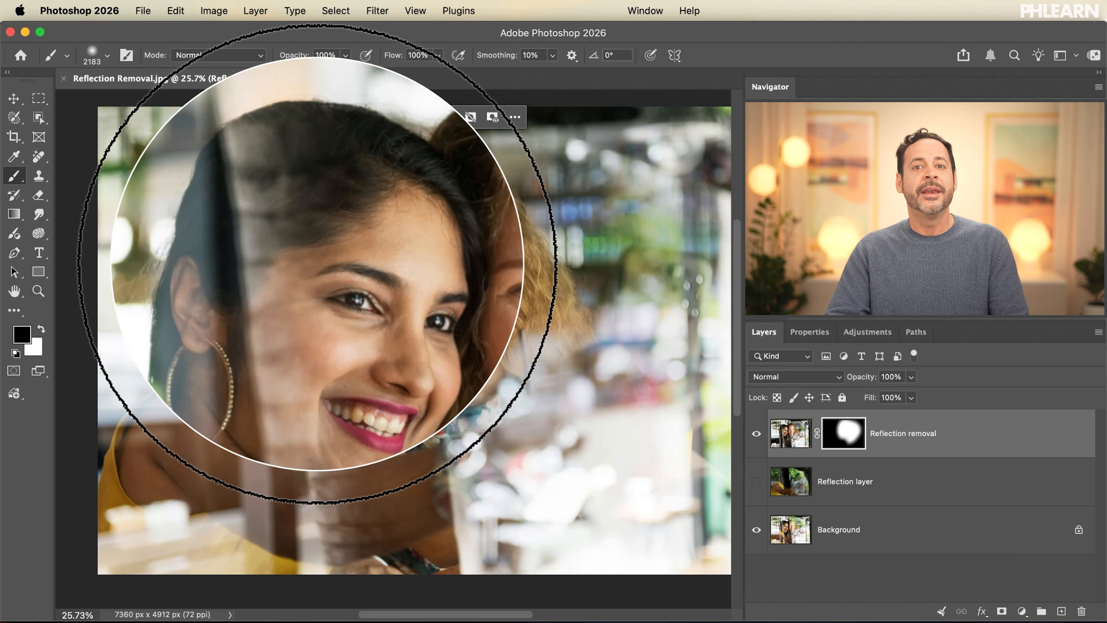
# Select the reflected strip from the dark-haired woman's hair down her cheek and neck to her yellow shirt with the Selection Brush.
pyautogui.rightClick(12, 123)
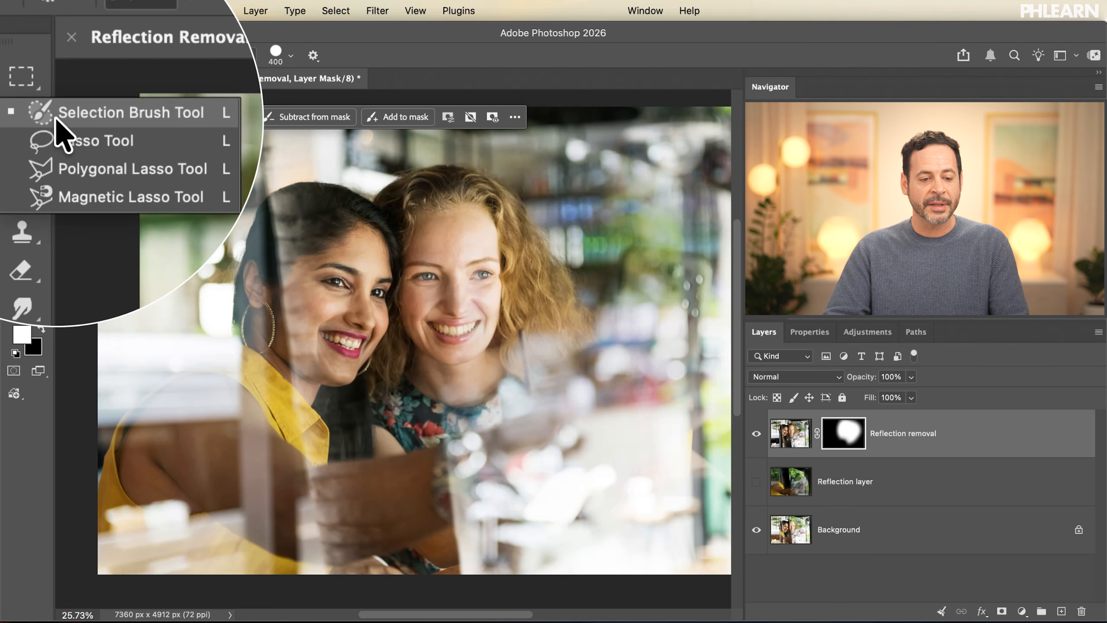
pyautogui.click(57, 122)
pyautogui.moveTo(276, 212)
pyautogui.mouseDown()
pyautogui.moveTo(300, 241)
pyautogui.moveTo(279, 257)
pyautogui.moveTo(291, 264)
pyautogui.moveTo(286, 292)
pyautogui.mouseUp()
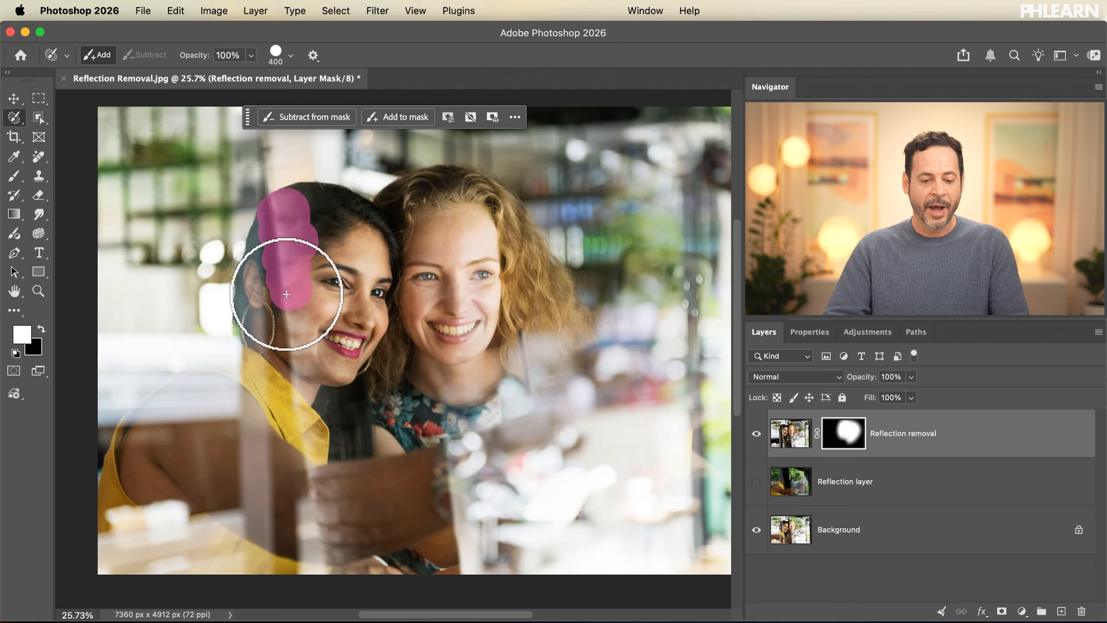
pyautogui.moveTo(296, 331); pyautogui.dragTo(297, 449)
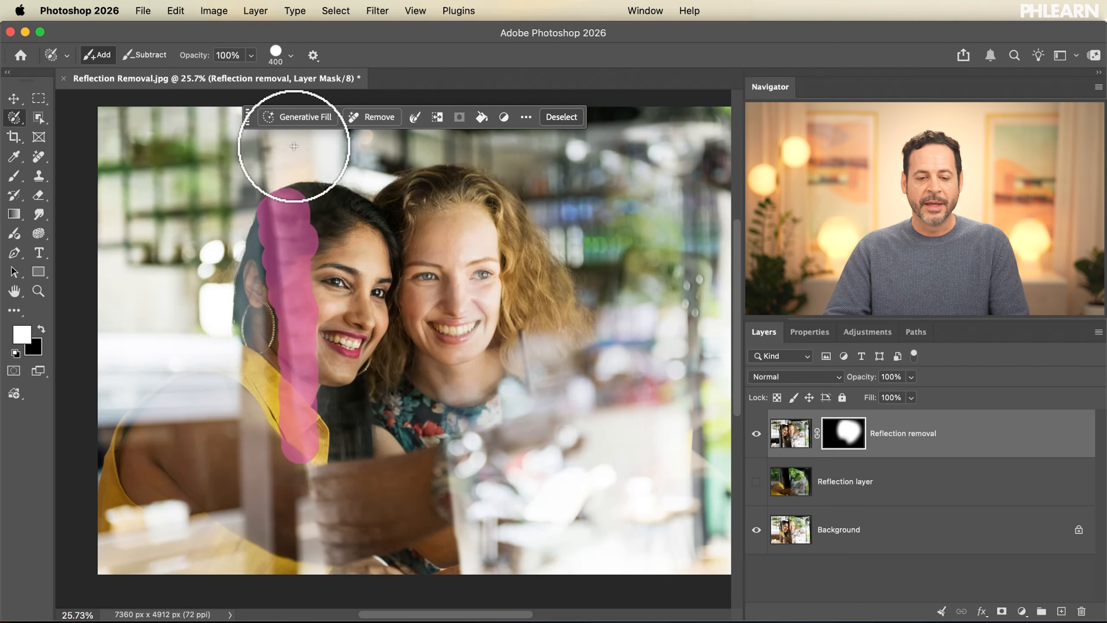
# Start a Generative Fill on the selected strip and choose the Firefly Fill & Expand model.
pyautogui.click(297, 117)
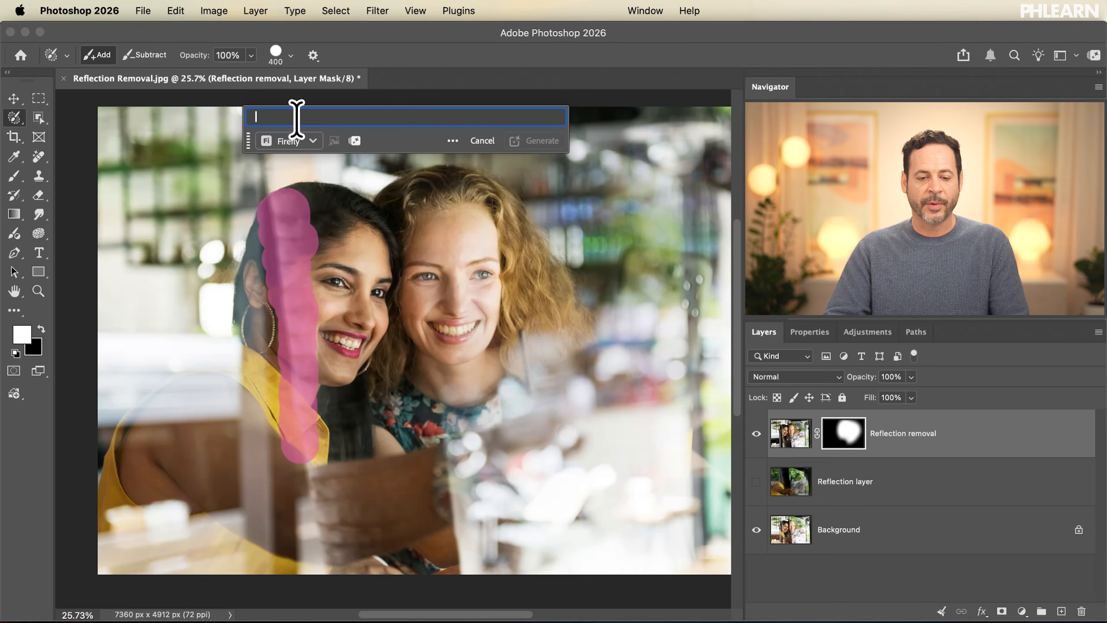
pyautogui.click(301, 142)
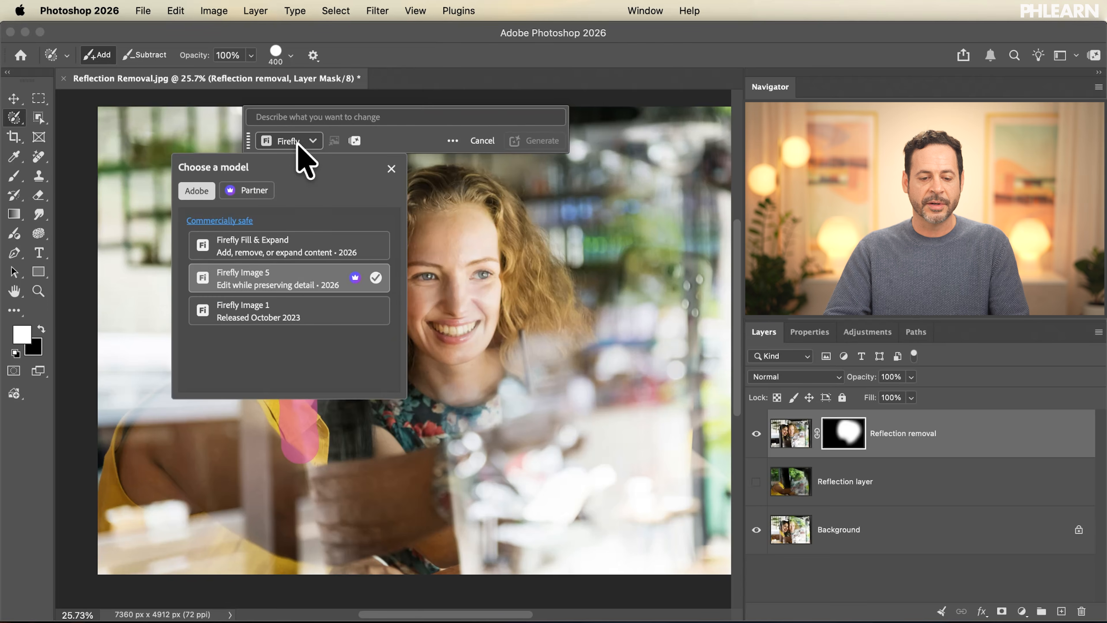
pyautogui.click(262, 248)
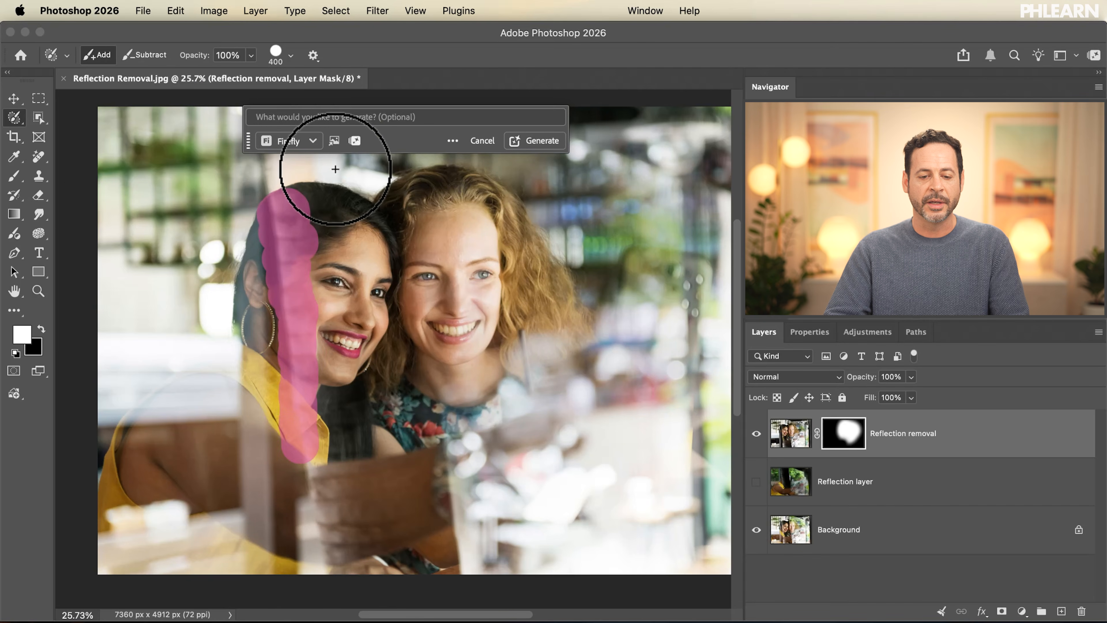
# Check the generative credits balance and the credit cost per use of the Generative Fill models.
pyautogui.click(355, 143)
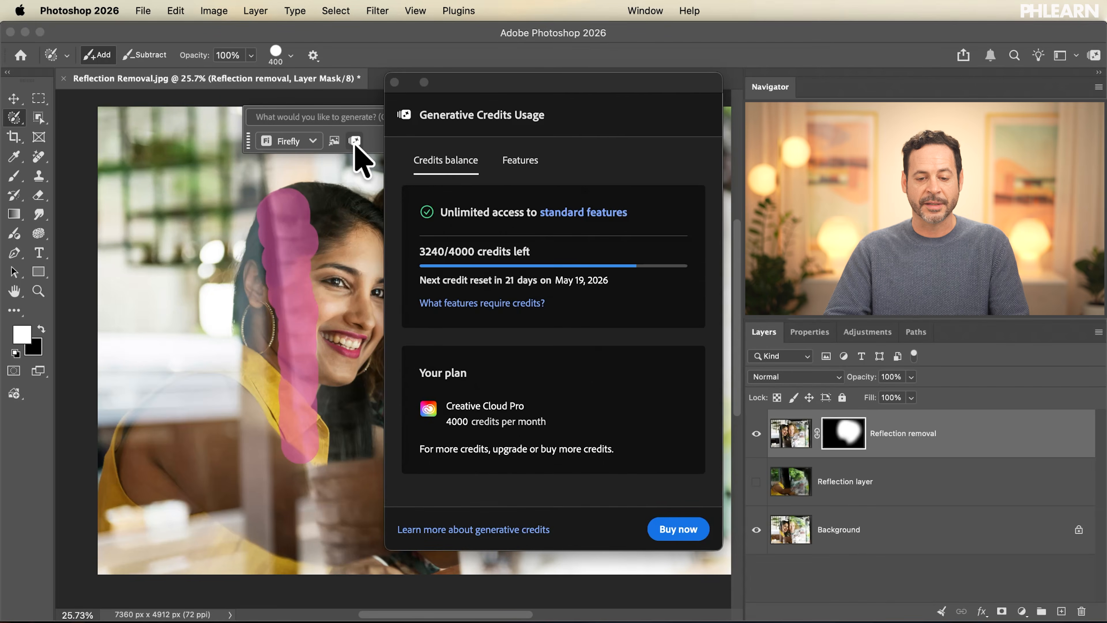
pyautogui.click(523, 162)
pyautogui.scroll(-3, 488, 366)
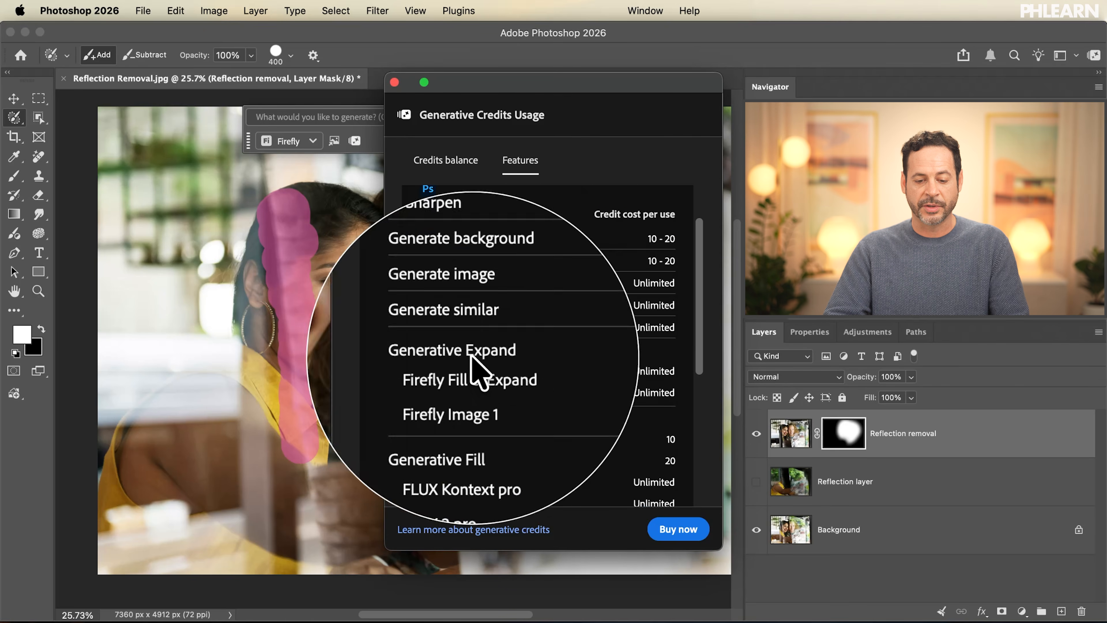
pyautogui.scroll(-4, 469, 393)
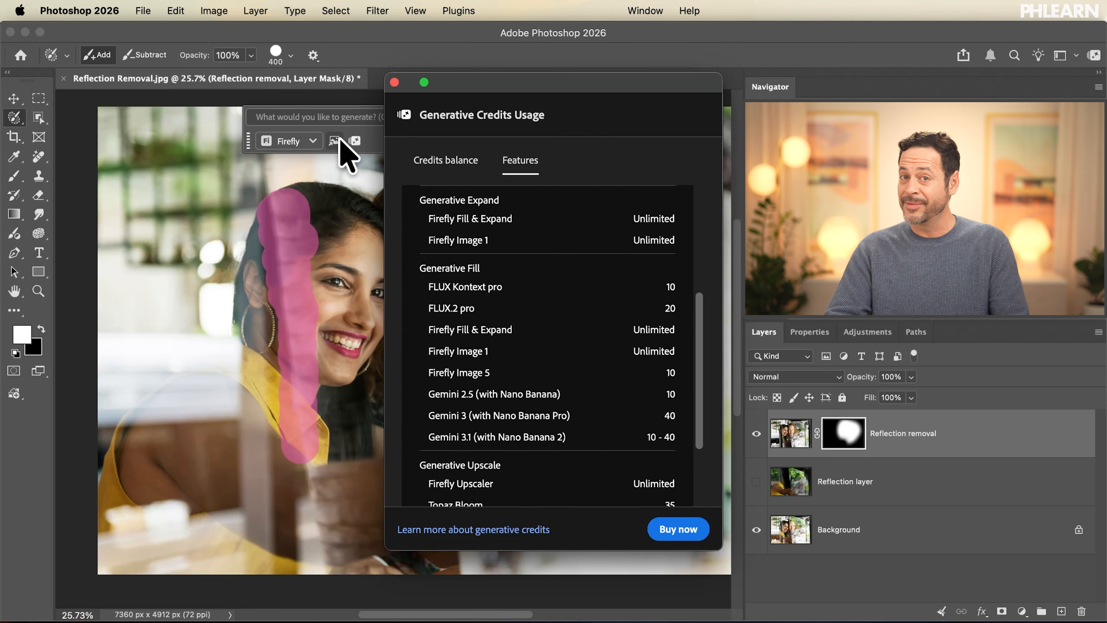
pyautogui.scroll(5, 514, 284)
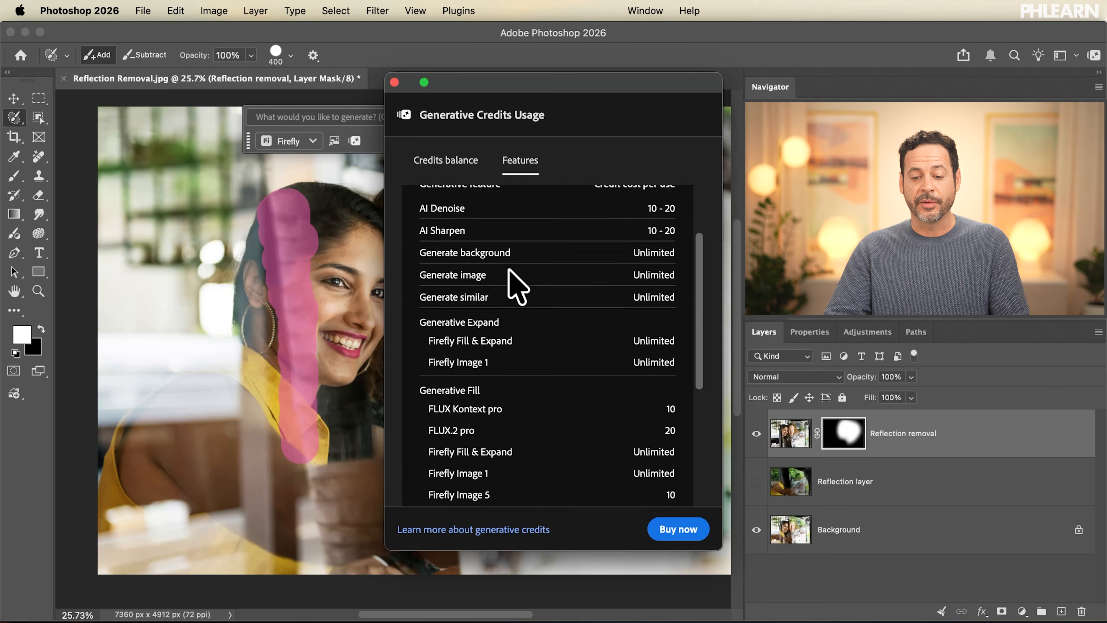
pyautogui.scroll(-5, 509, 270)
pyautogui.scroll(4, 509, 270)
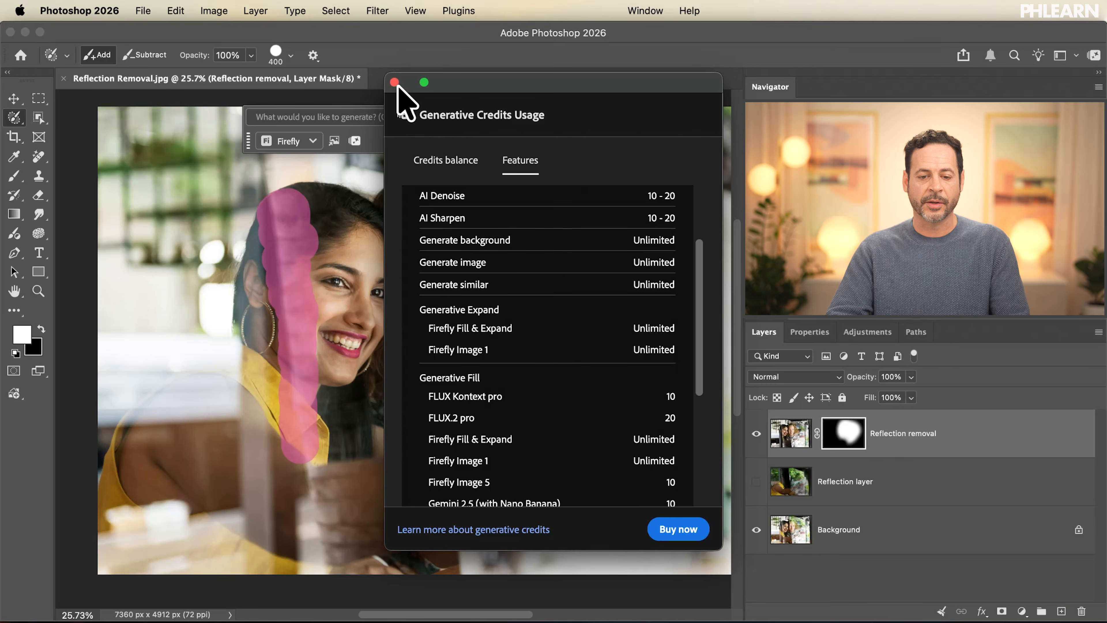
pyautogui.click(394, 82)
# Generate the fill over the reflected strip with Firefly Fill & Expand, leaving the prompt empty.
pyautogui.click(300, 142)
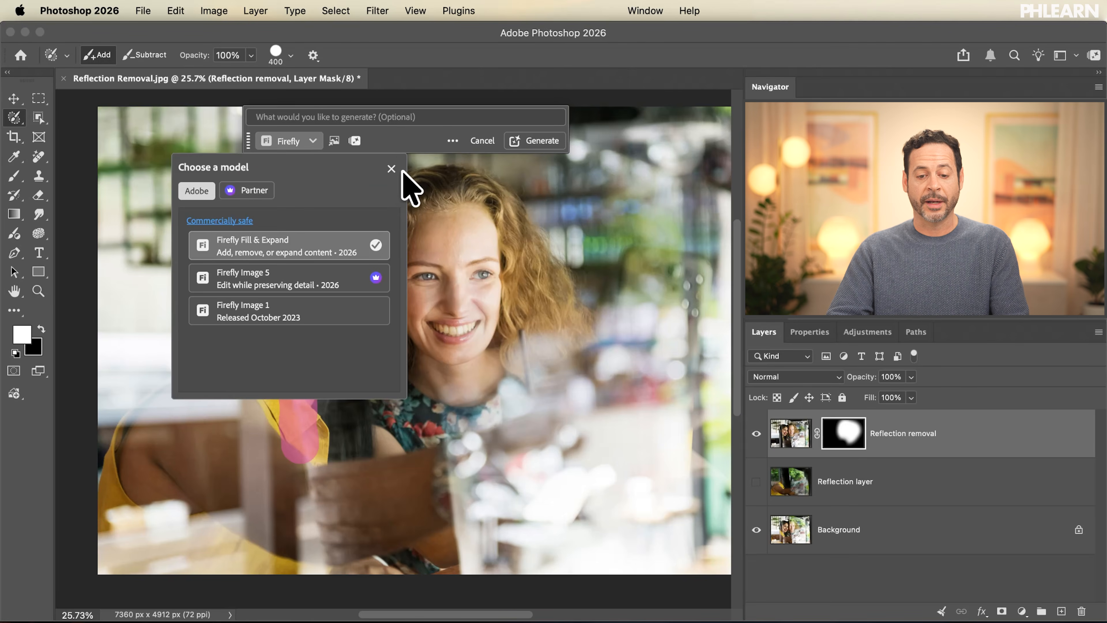
pyautogui.click(392, 169)
pyautogui.click(540, 141)
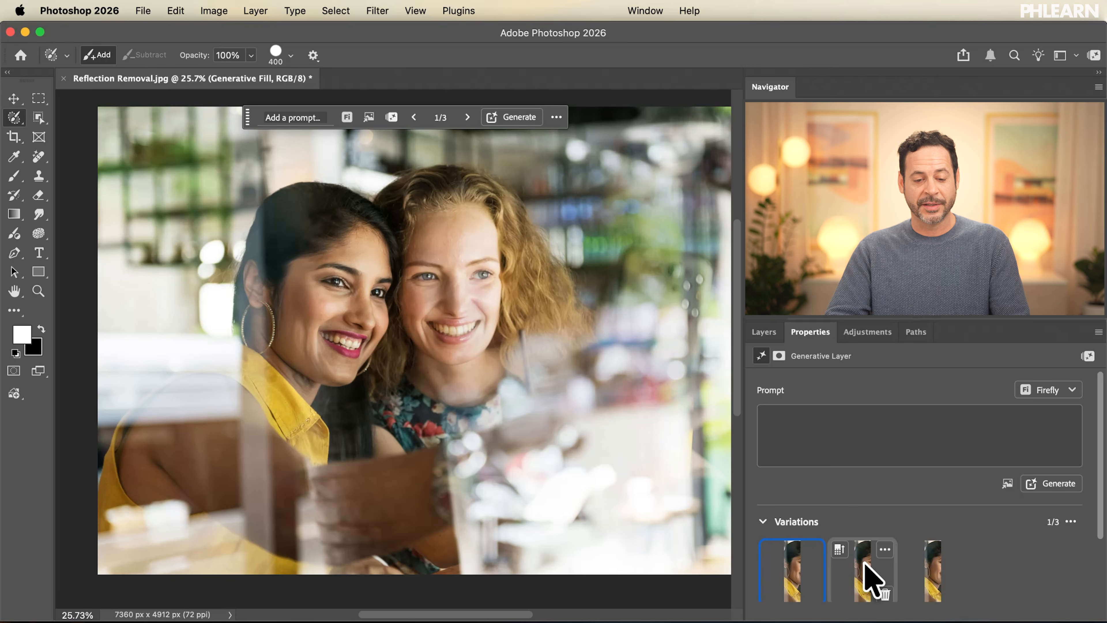
# Compare the three Generative Fill variations of the dark-haired woman's strip and keep the third one.
pyautogui.click(869, 580)
pyautogui.click(927, 584)
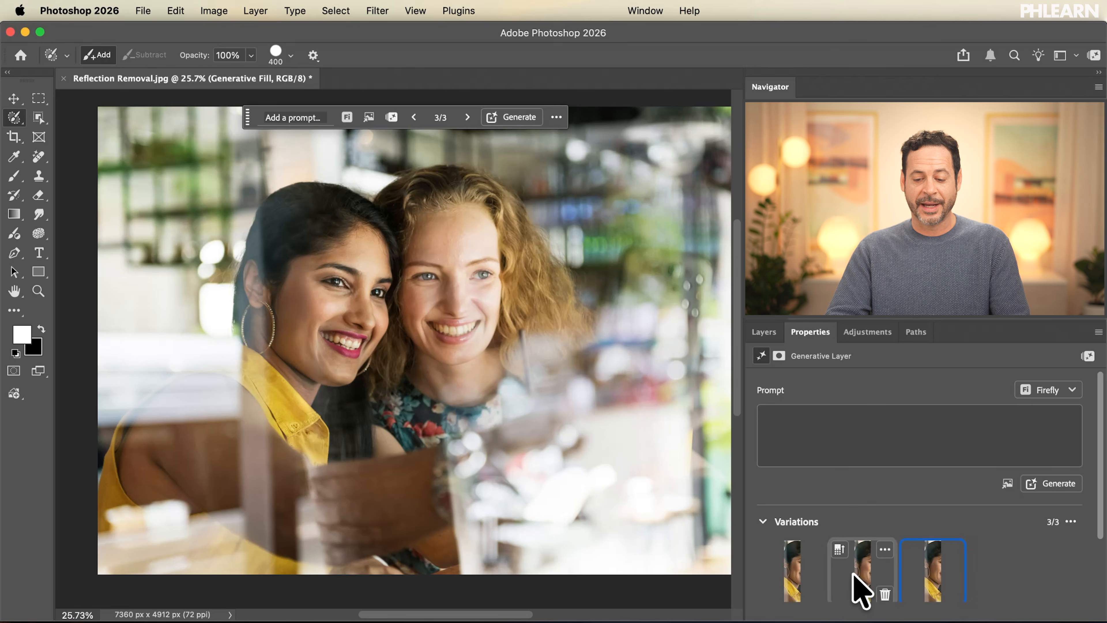
pyautogui.click(801, 576)
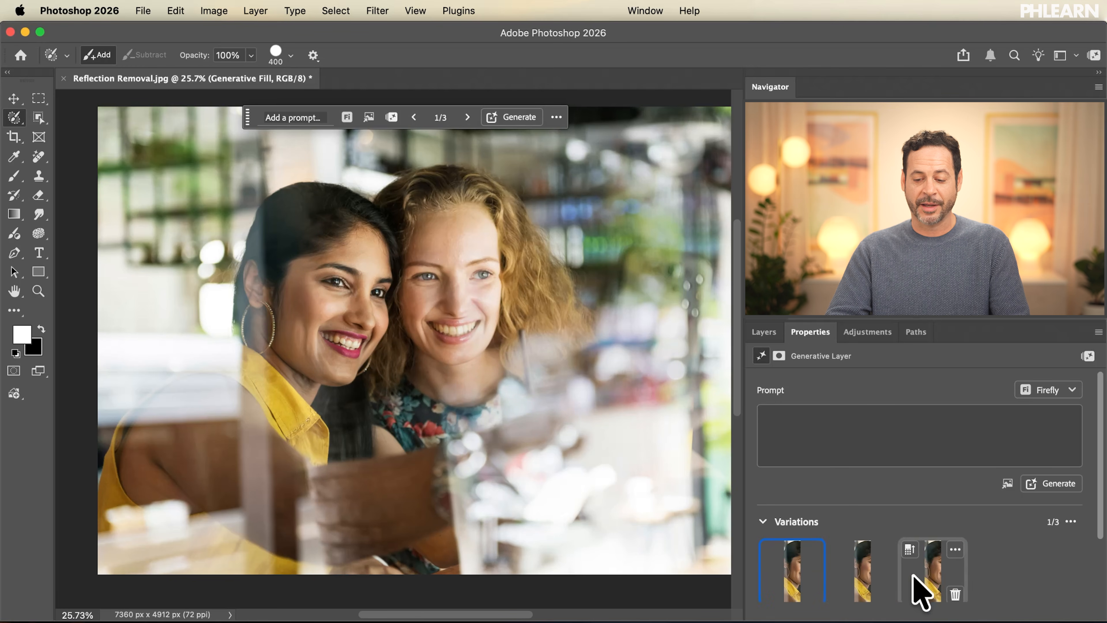
pyautogui.click(920, 587)
# Compare the photo with and without the Generative Fill and Reflection removal layers, leaving both visible, and examine the faces up close.
pyautogui.click(763, 335)
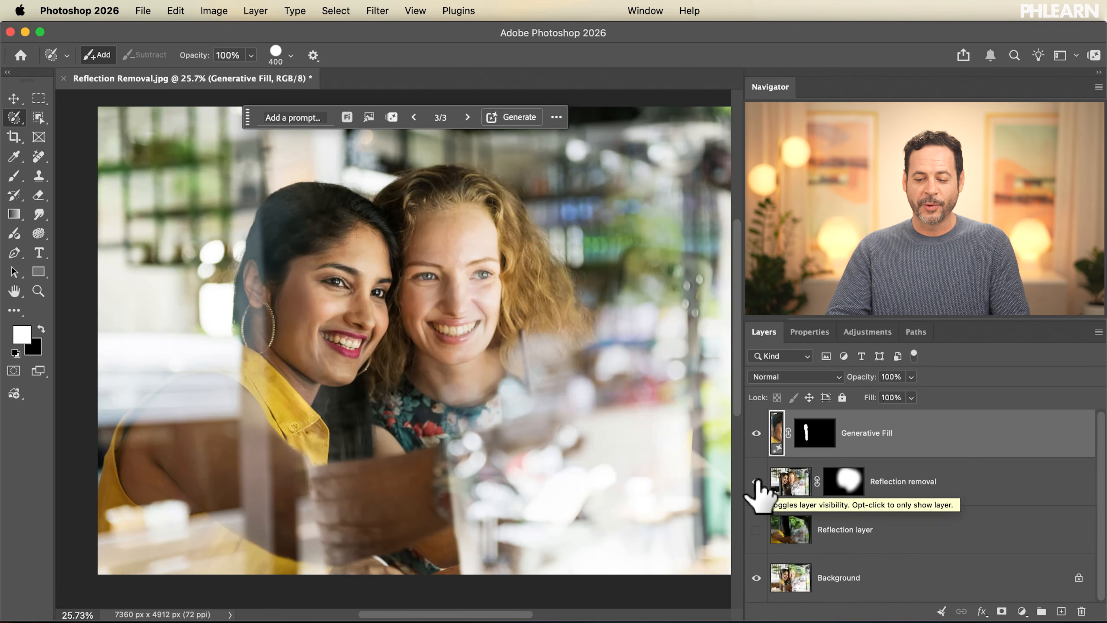
pyautogui.click(756, 433)
pyautogui.click(756, 481)
pyautogui.click(756, 481)
pyautogui.click(756, 432)
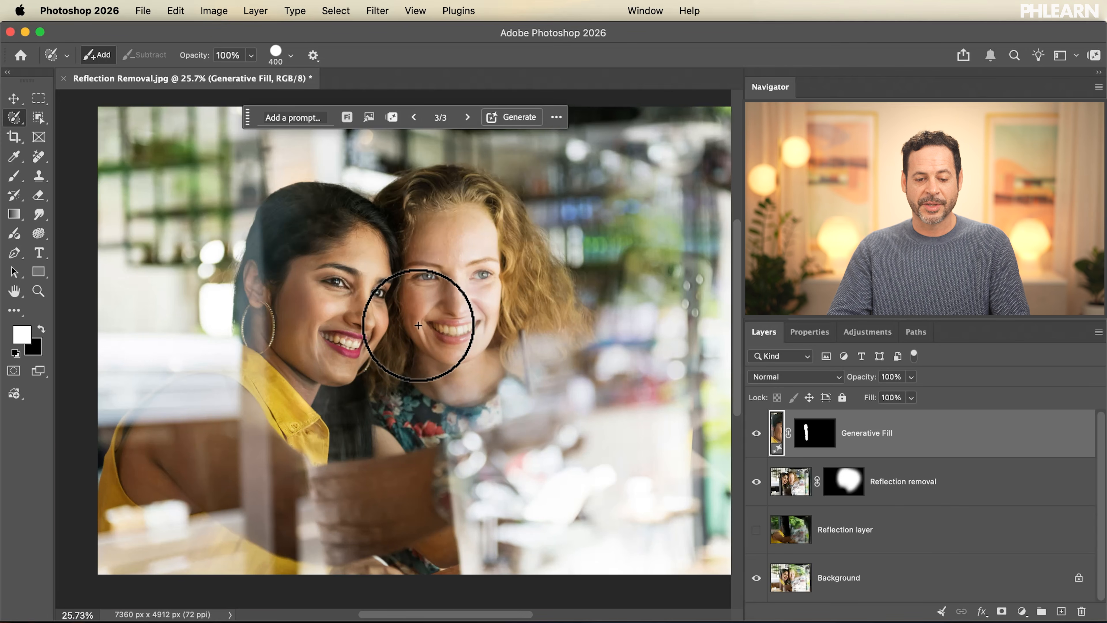
pyautogui.scroll(3, 418, 325)
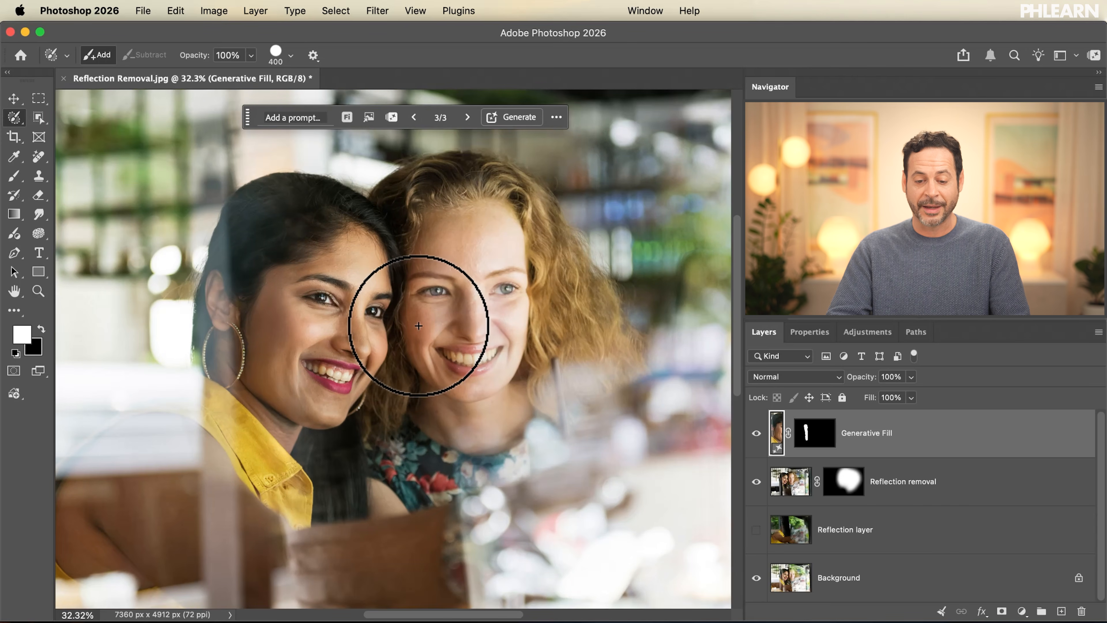